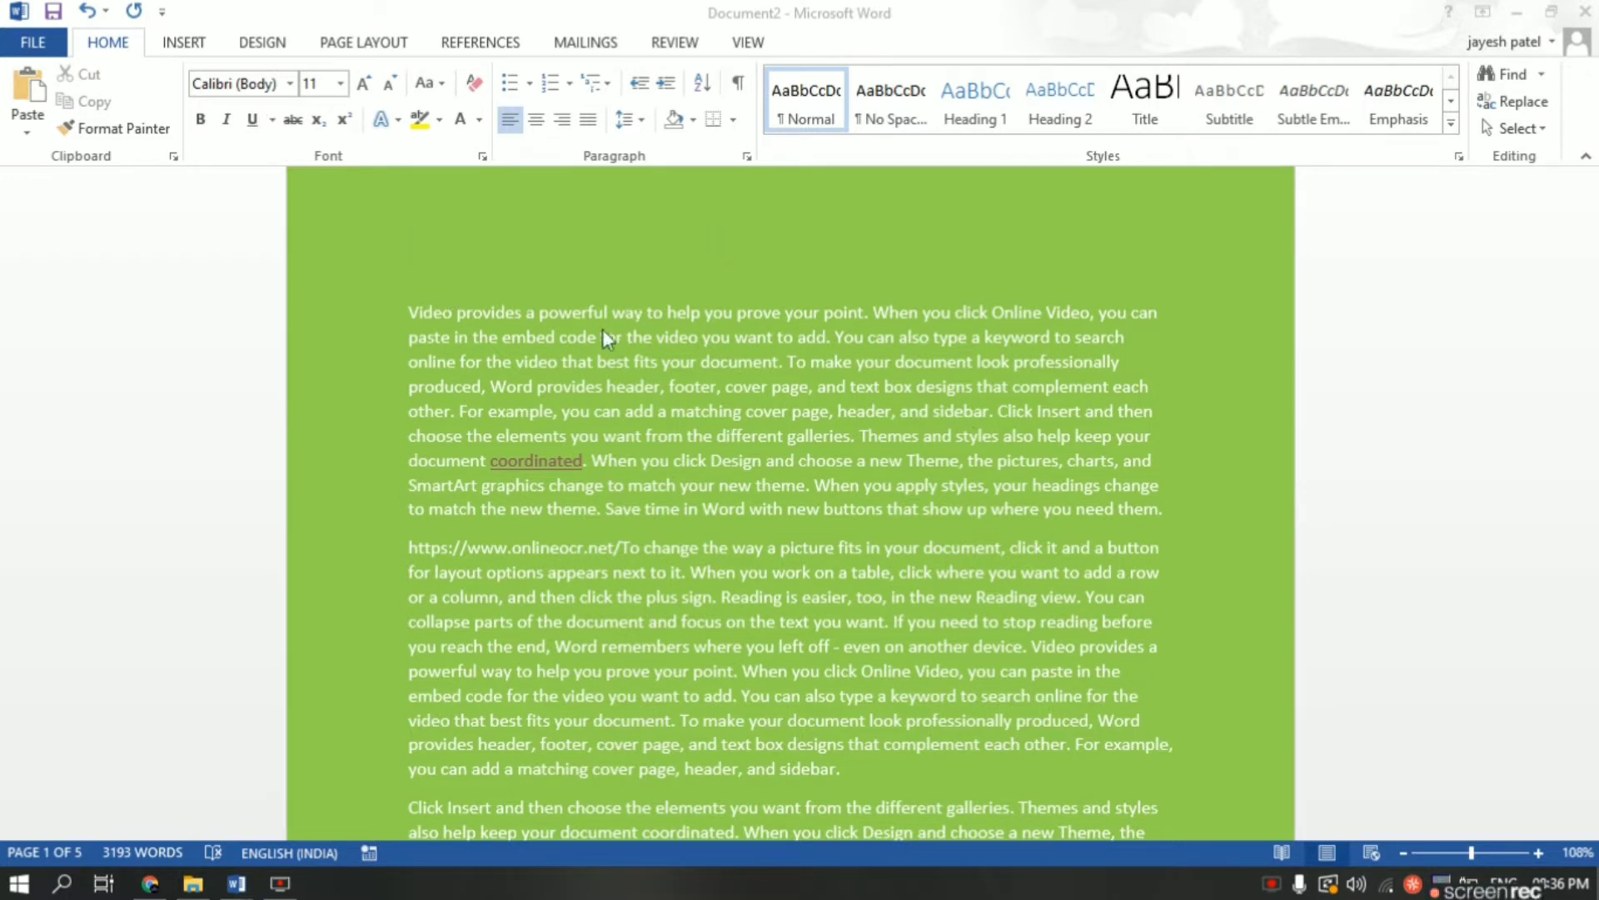
- Open the page border settings for the document, looking through the paragraph border and shading options too
left_click(267, 48)
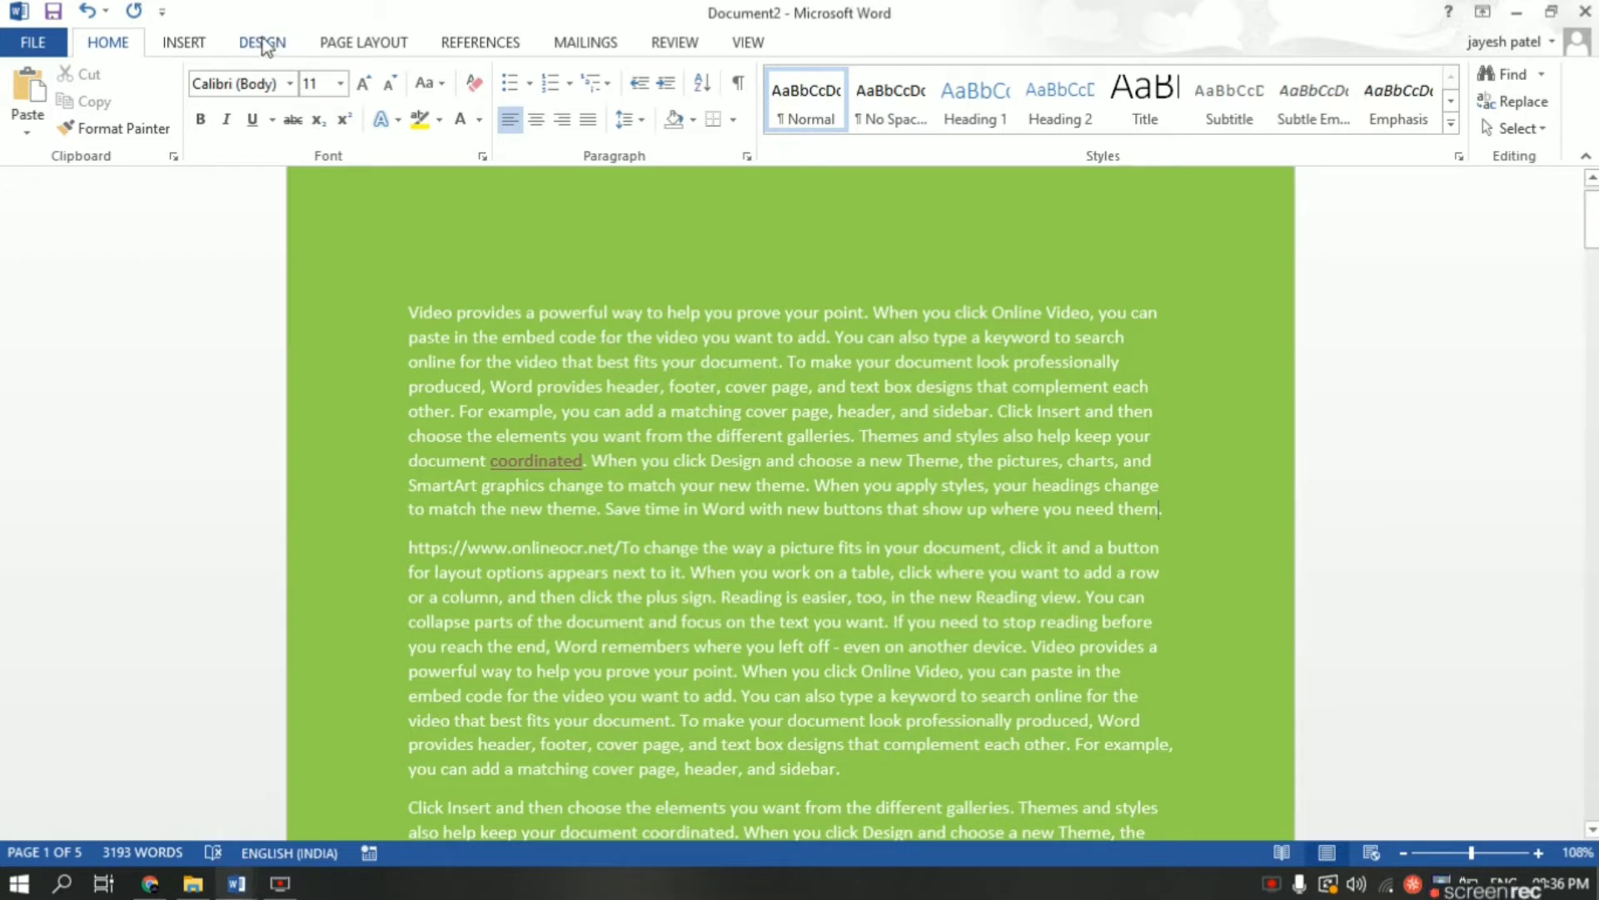
left_click(263, 43)
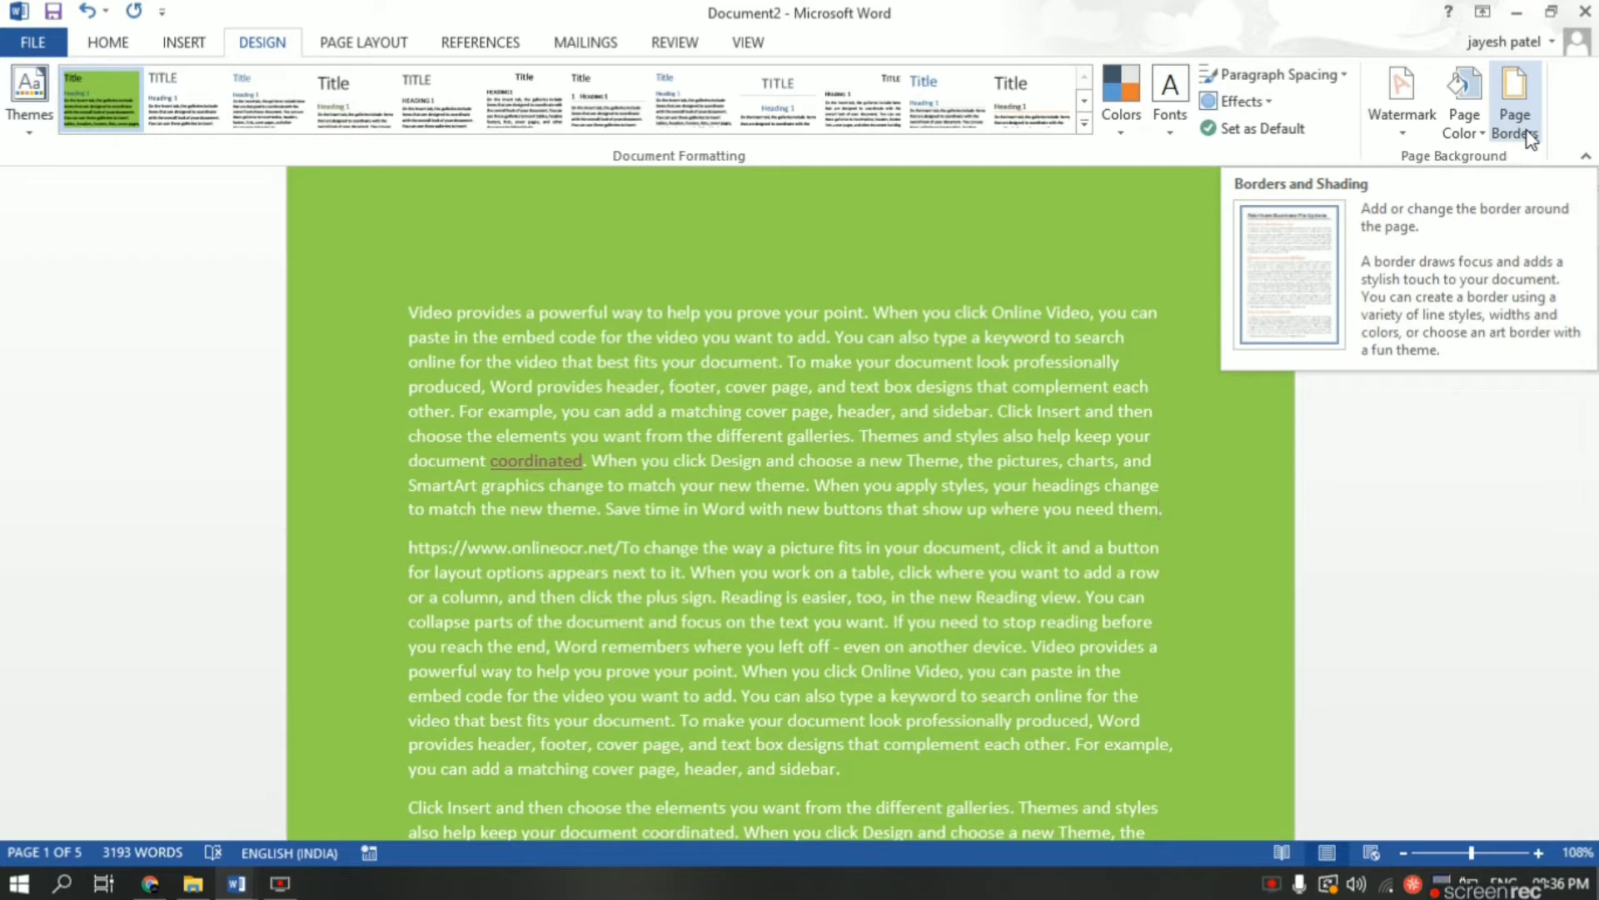
left_click(1515, 108)
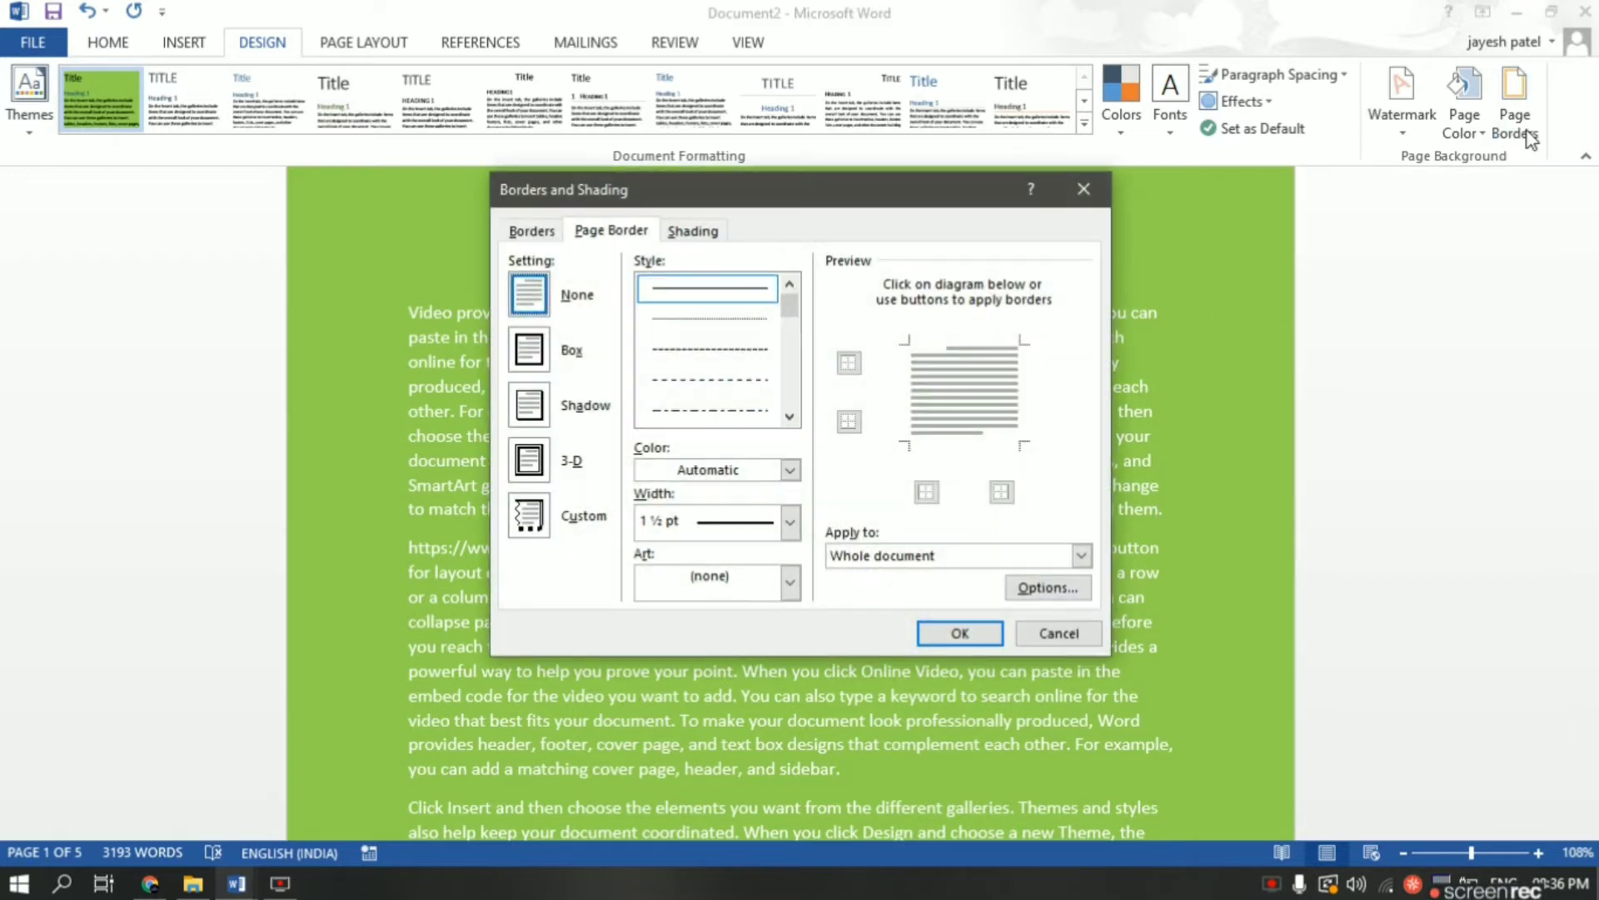
left_click(536, 237)
left_click(602, 237)
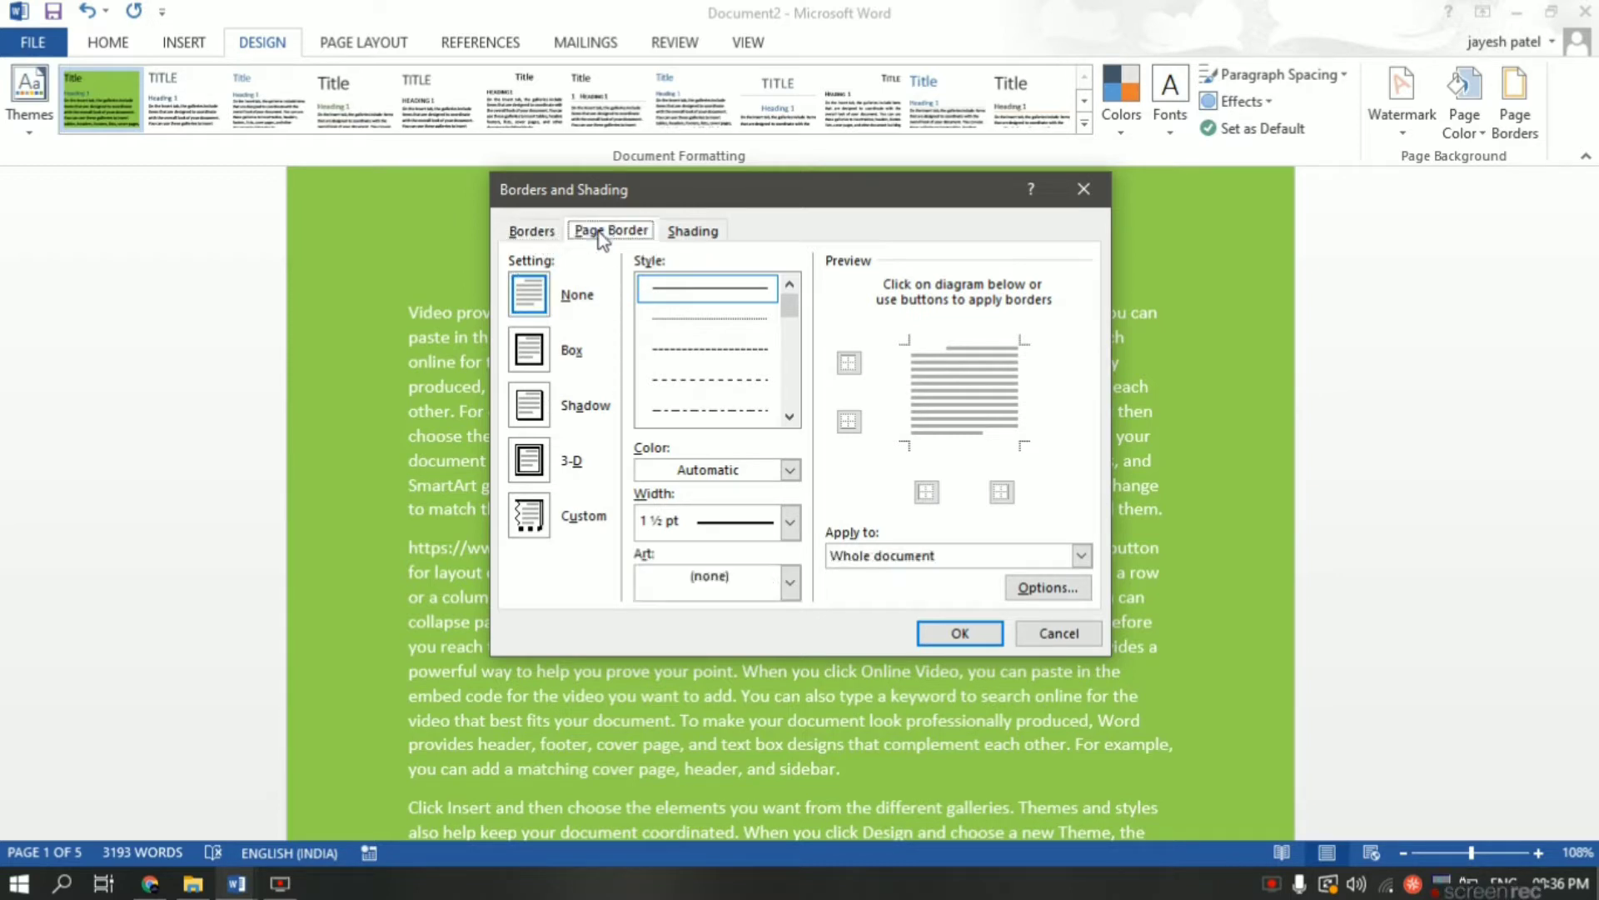
left_click(690, 237)
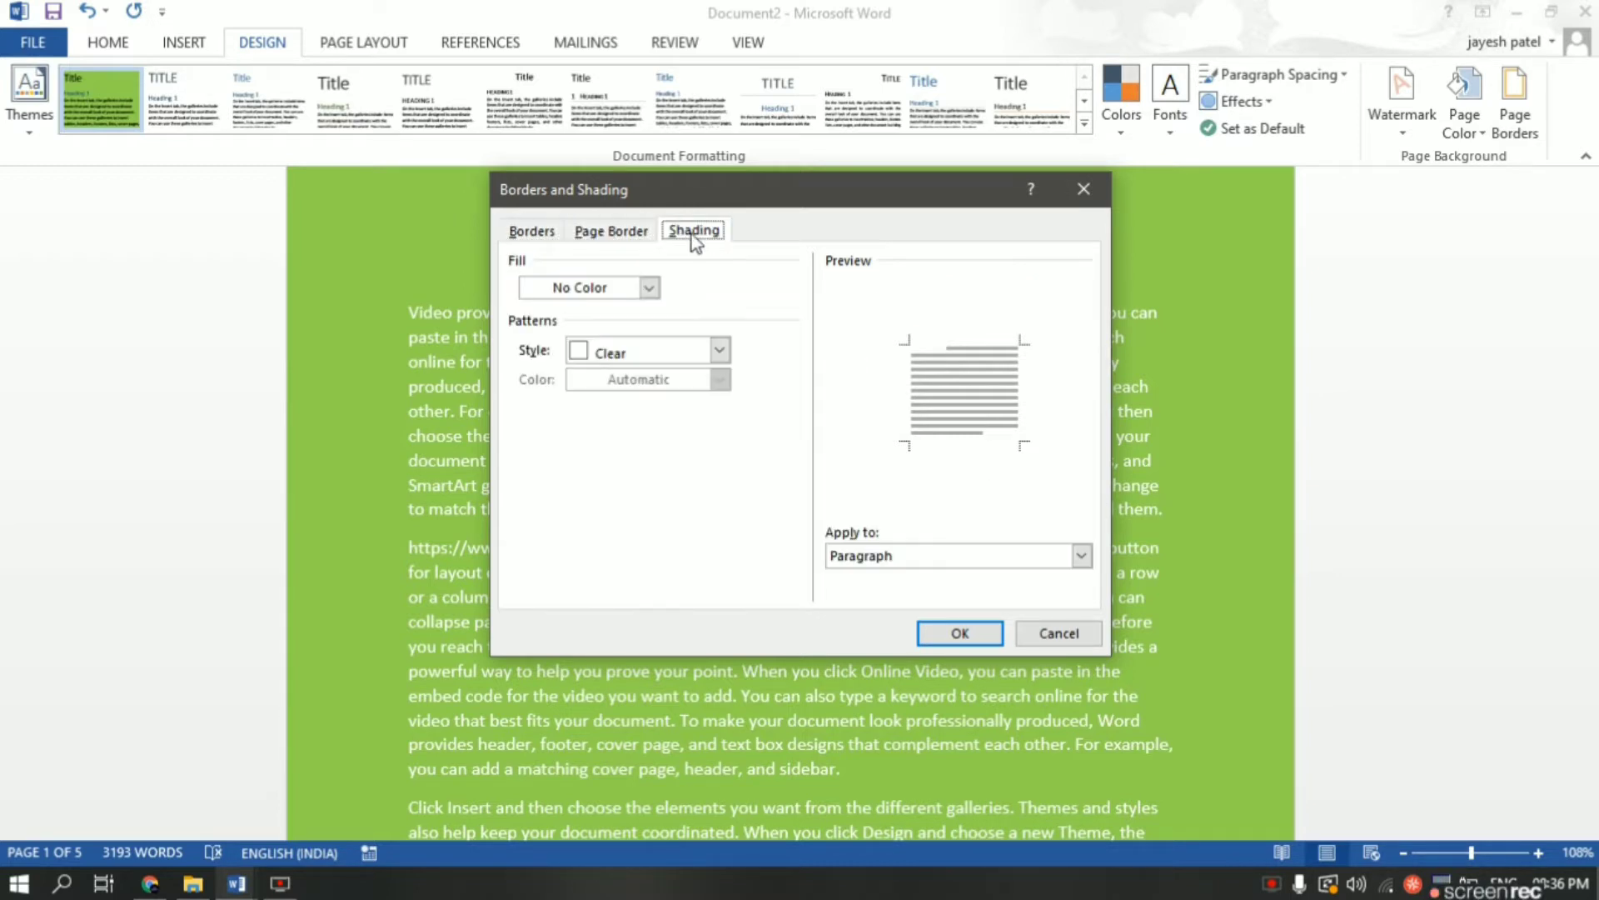
left_click(638, 234)
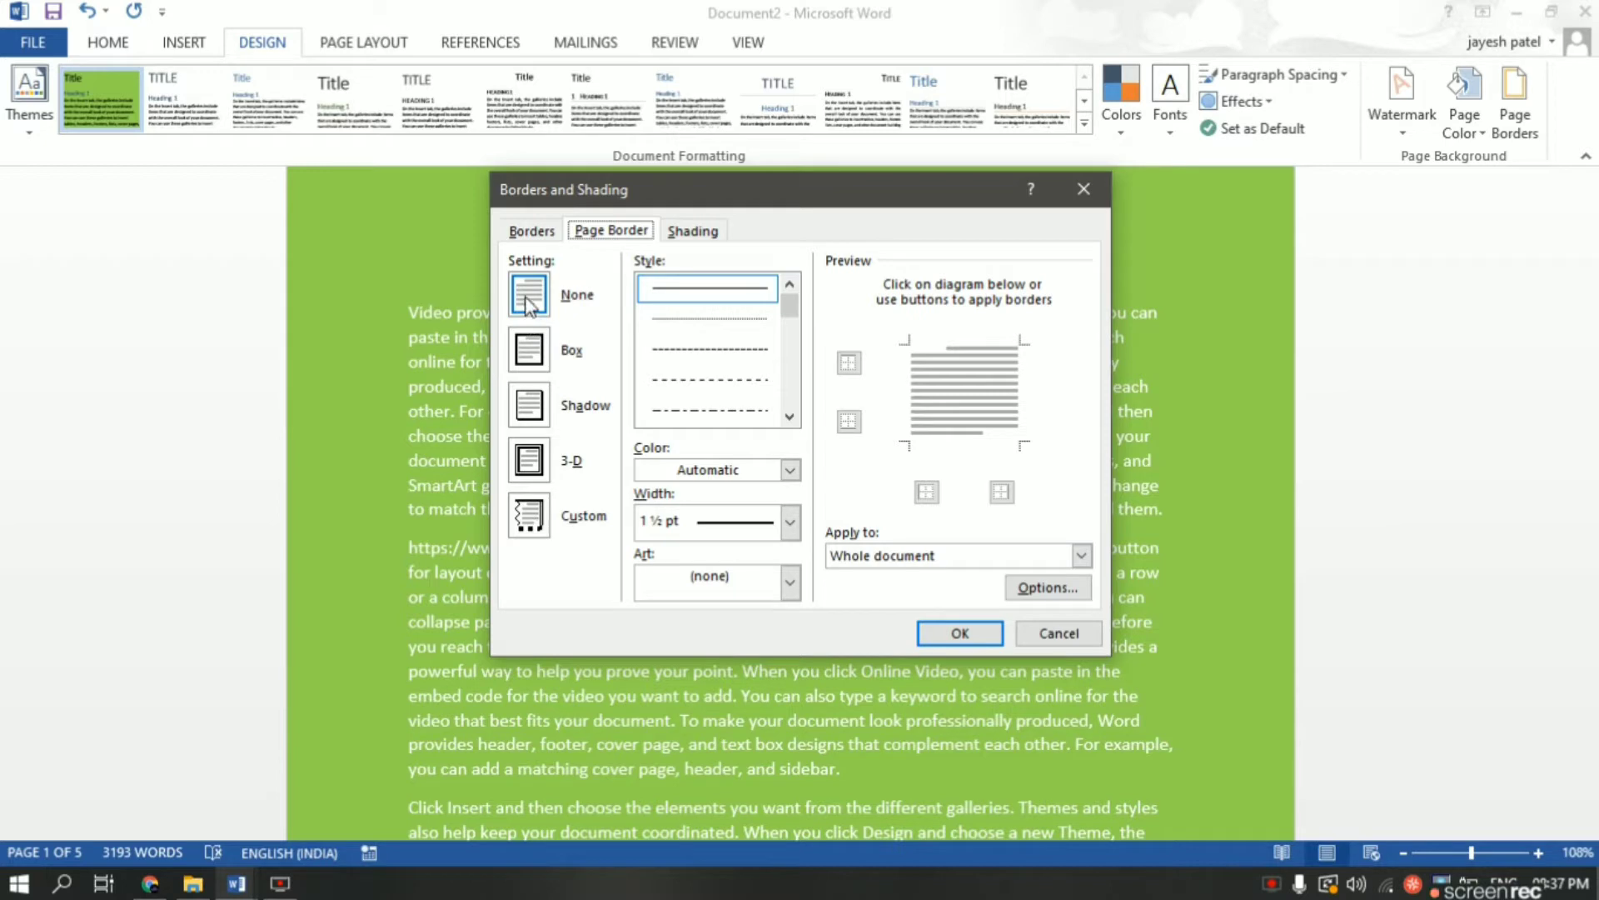
- Preview the Box, 3-D and Custom page border settings, and choose the Shadow setting
left_click(531, 352)
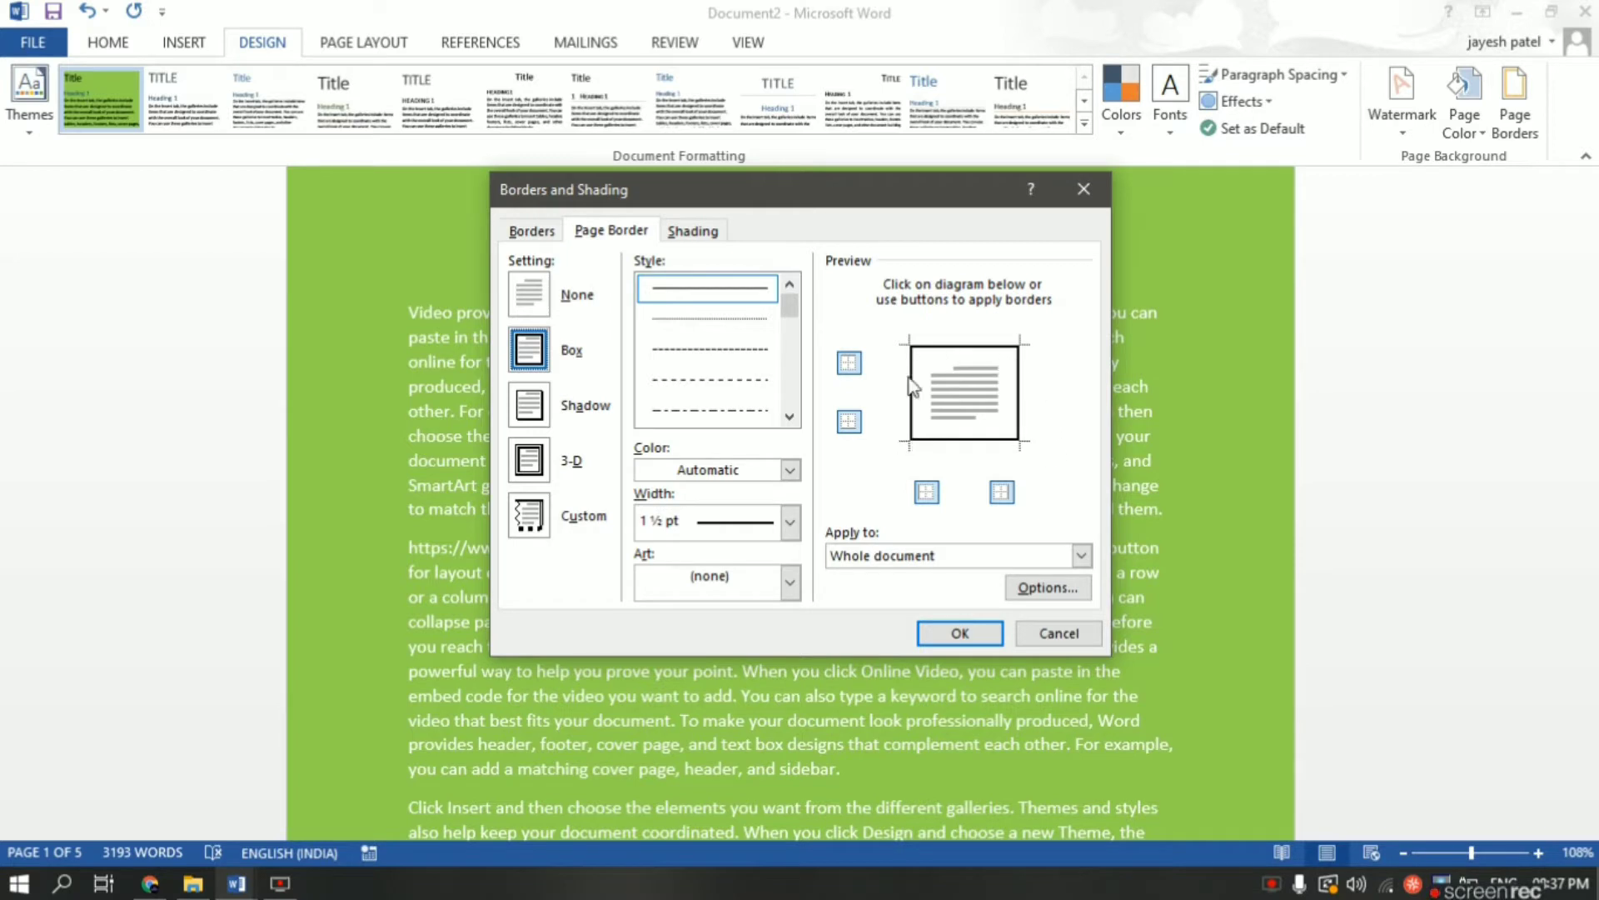
left_click(536, 410)
left_click(529, 350)
left_click(533, 408)
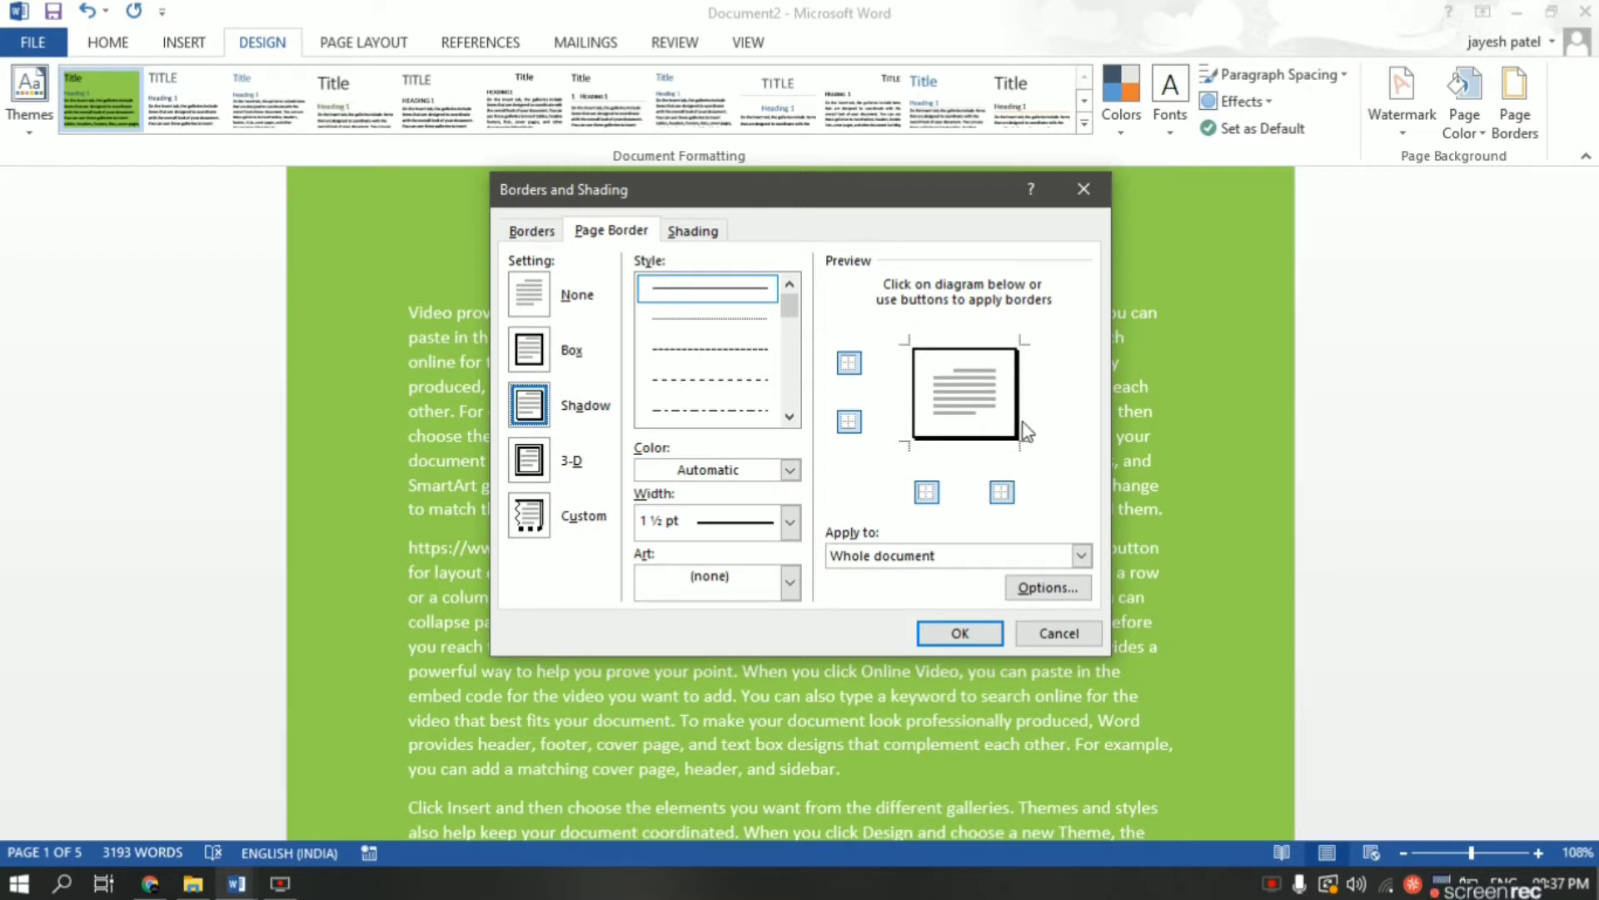
left_click(533, 467)
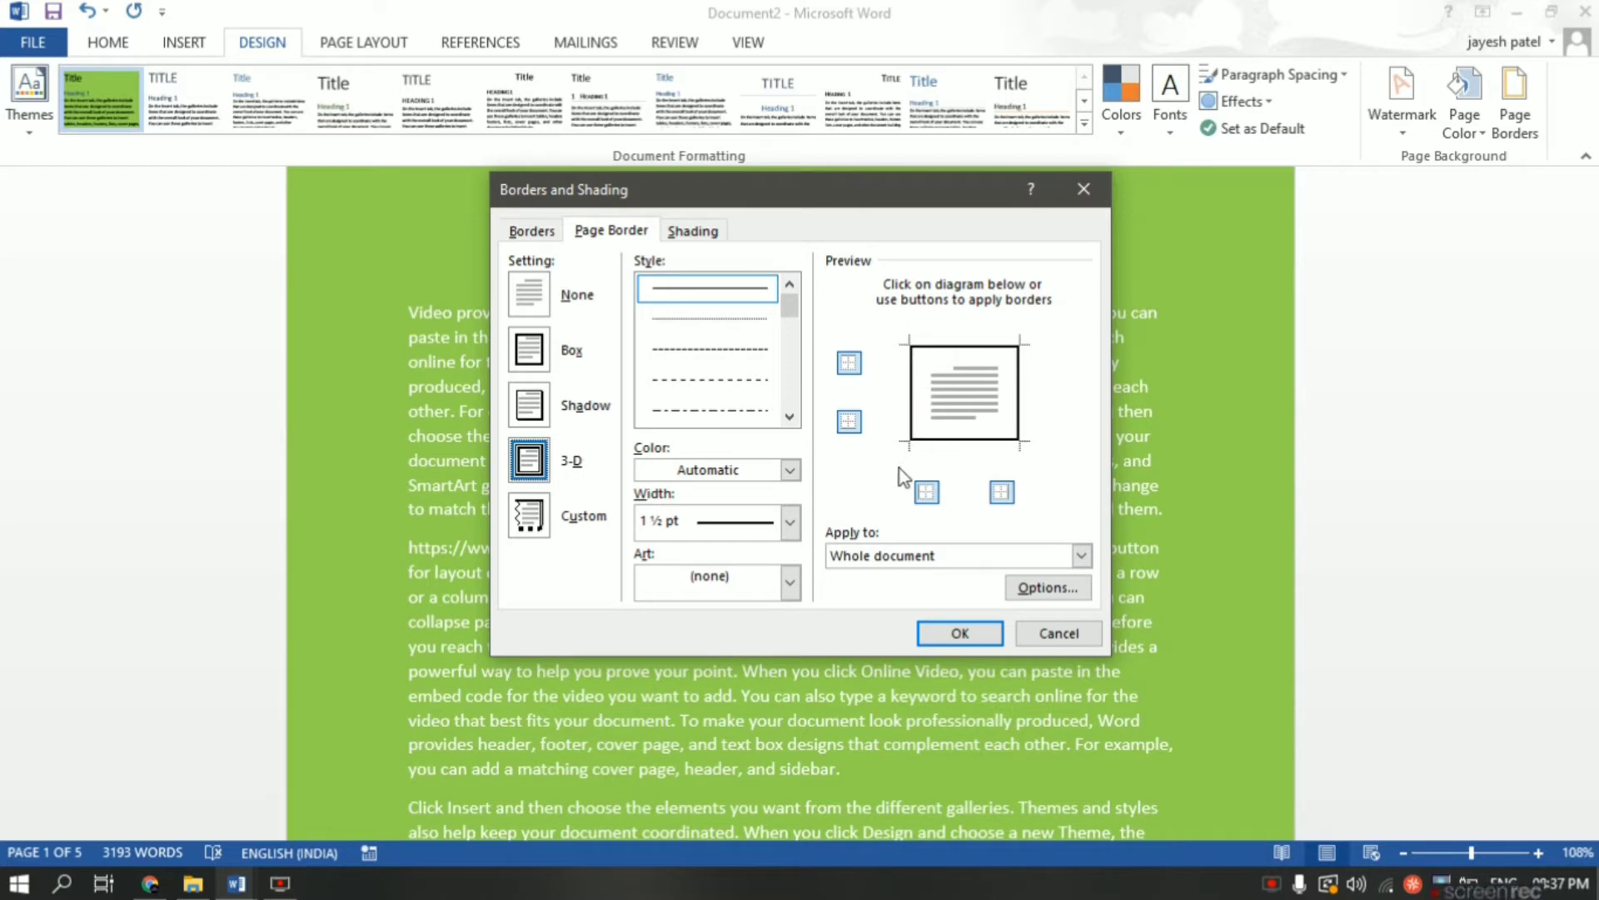
left_click(539, 529)
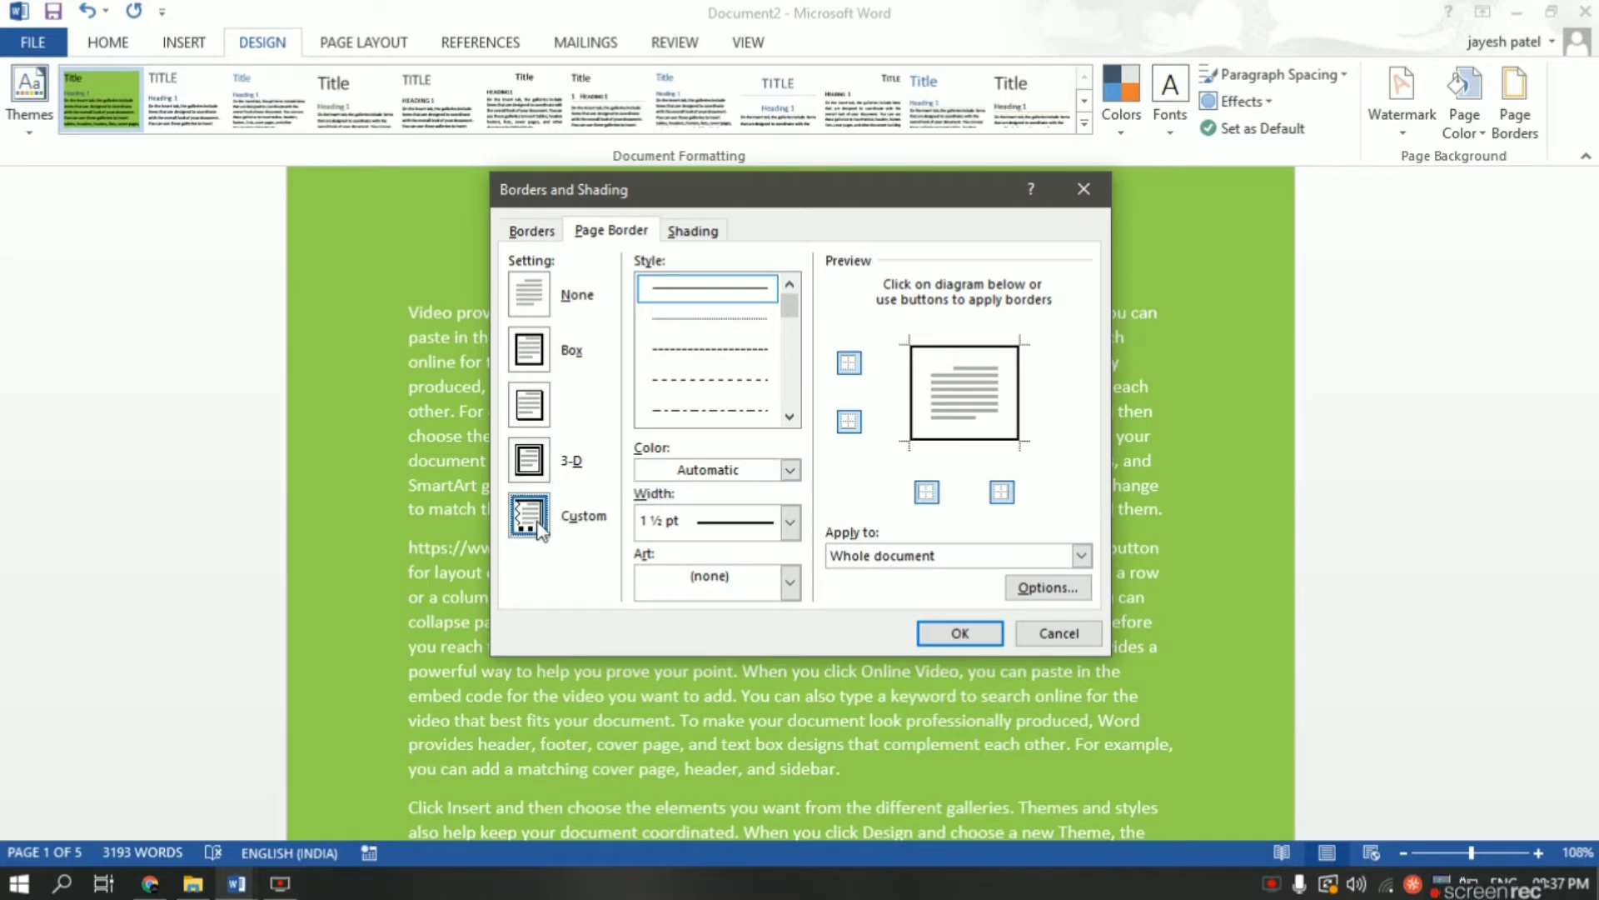
left_click(534, 461)
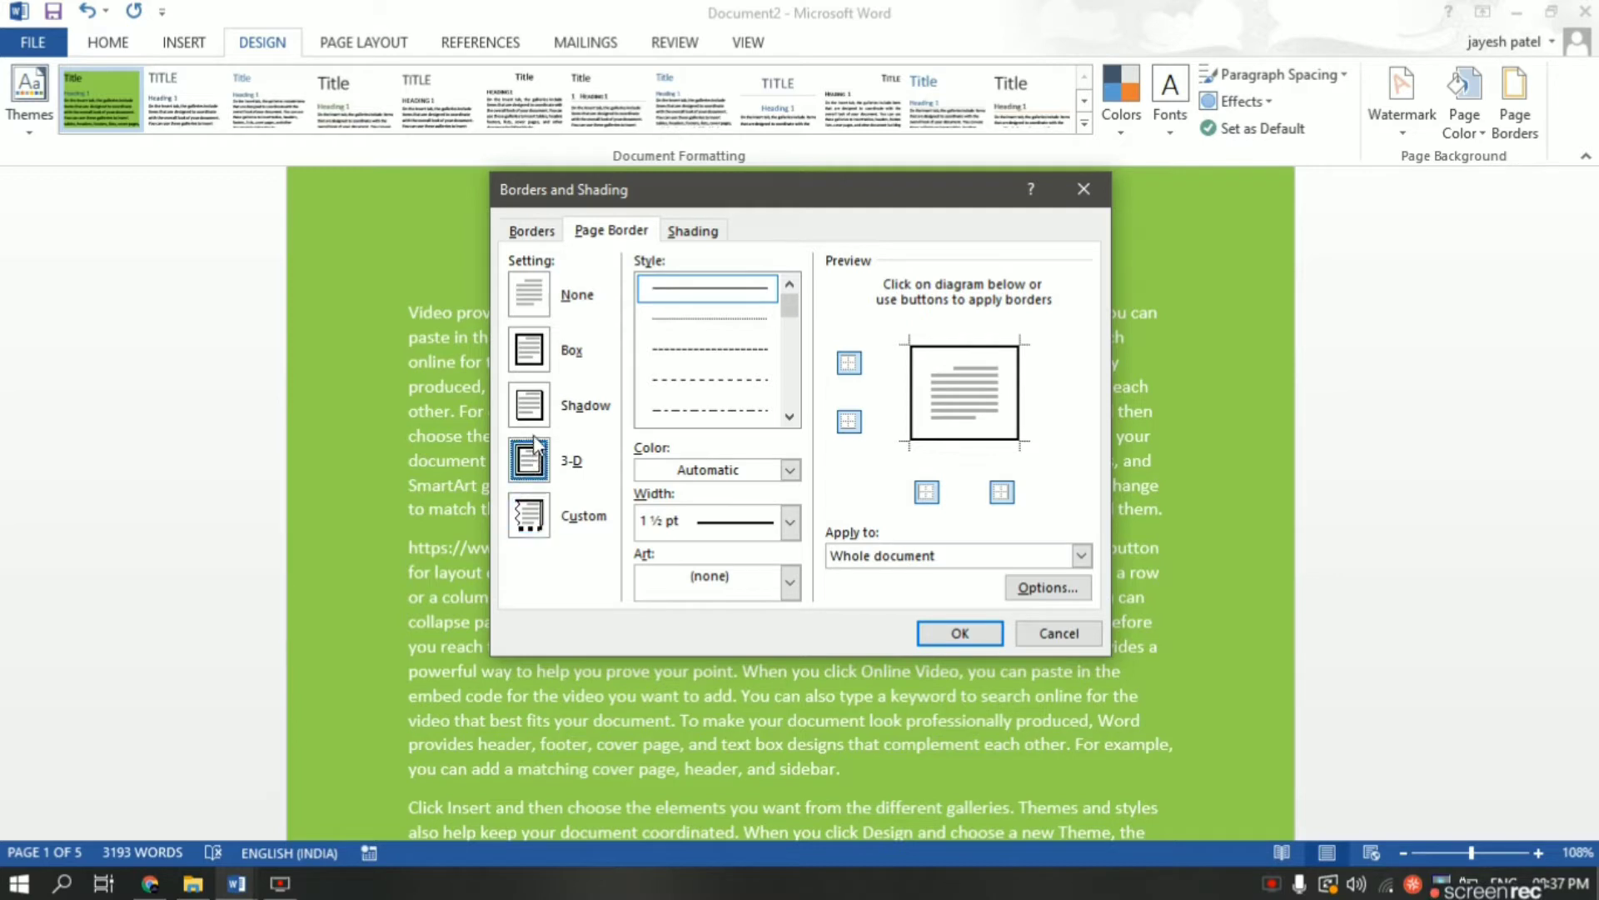
left_click(531, 410)
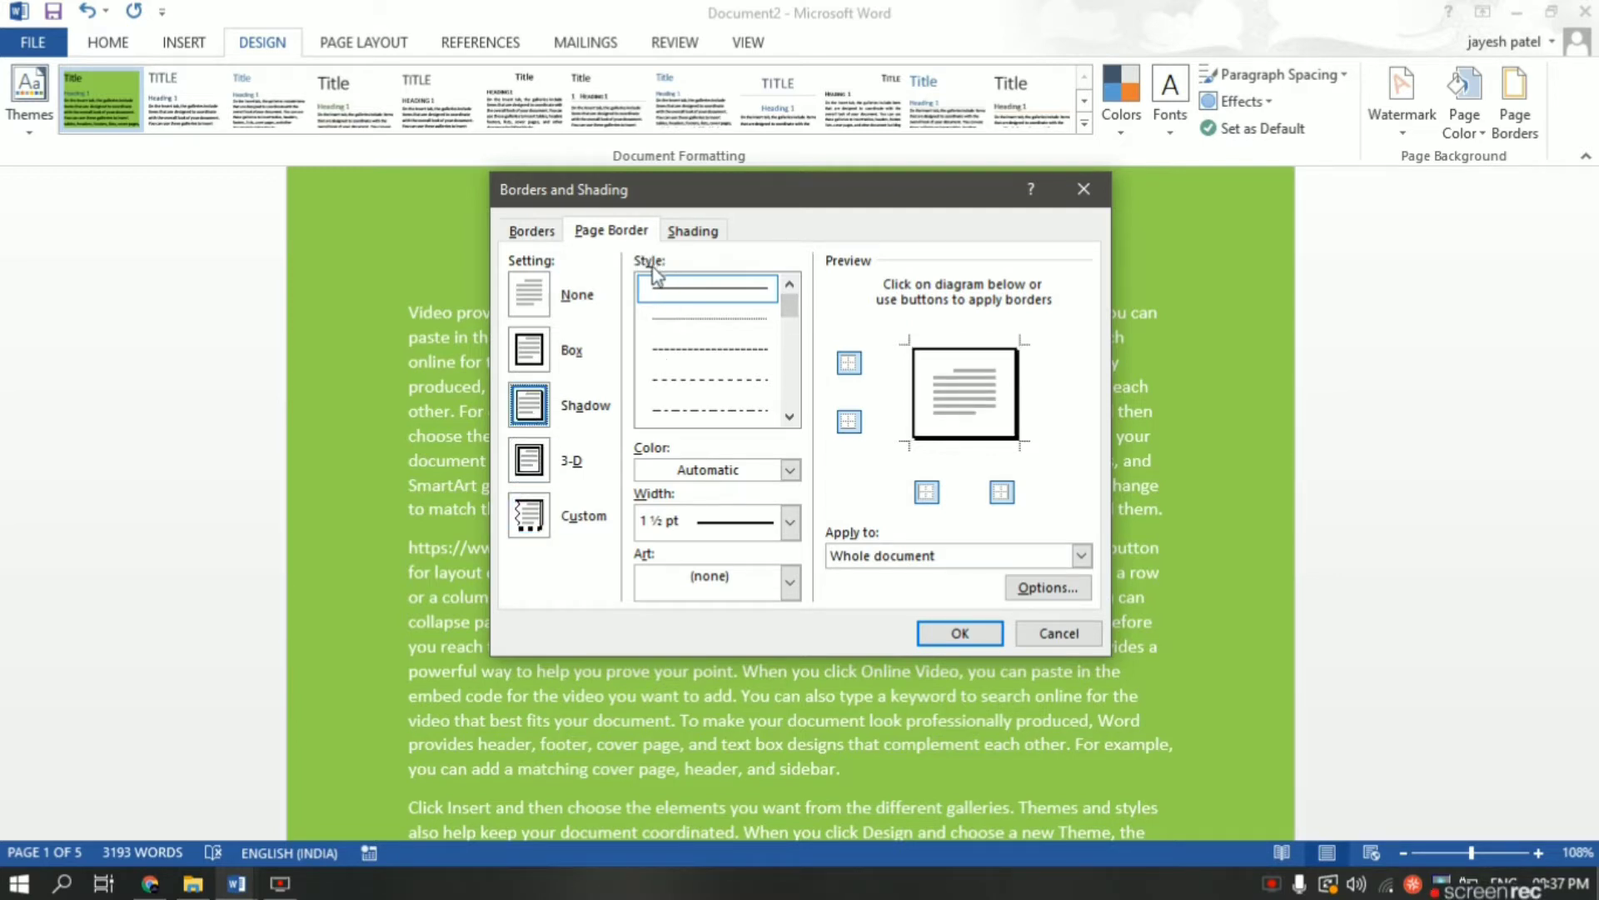
- Try several line styles for the page border and choose a thick-and-thin double line at 3 pt
left_click(743, 388)
left_click(748, 411)
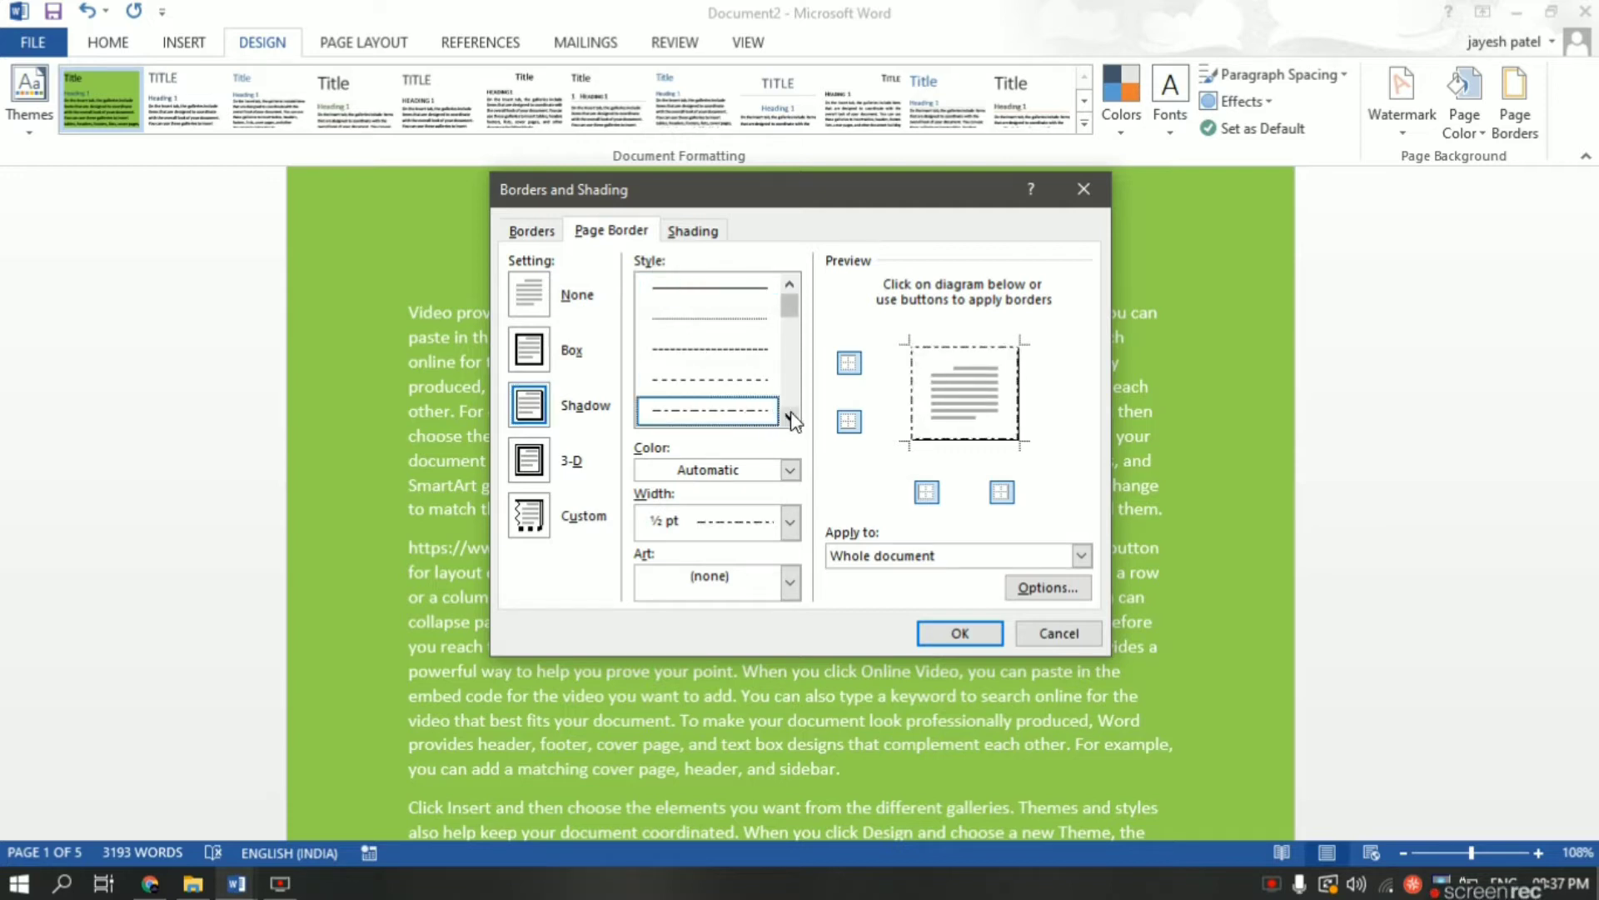
left_click(790, 417)
left_click(728, 371)
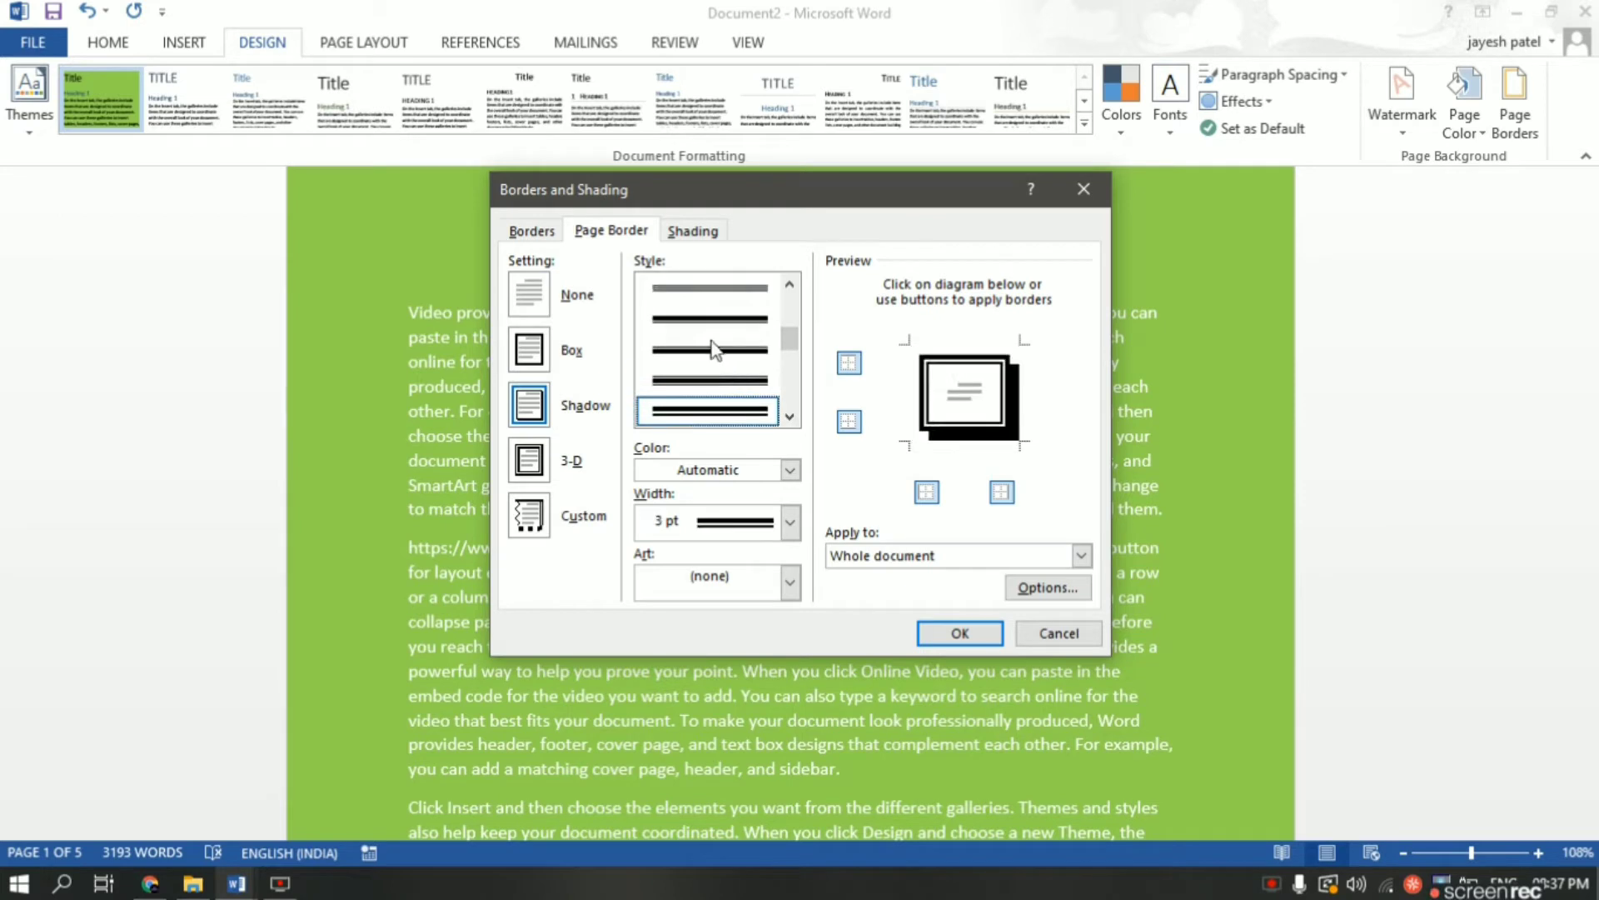
scroll(704, 329, "up", 2)
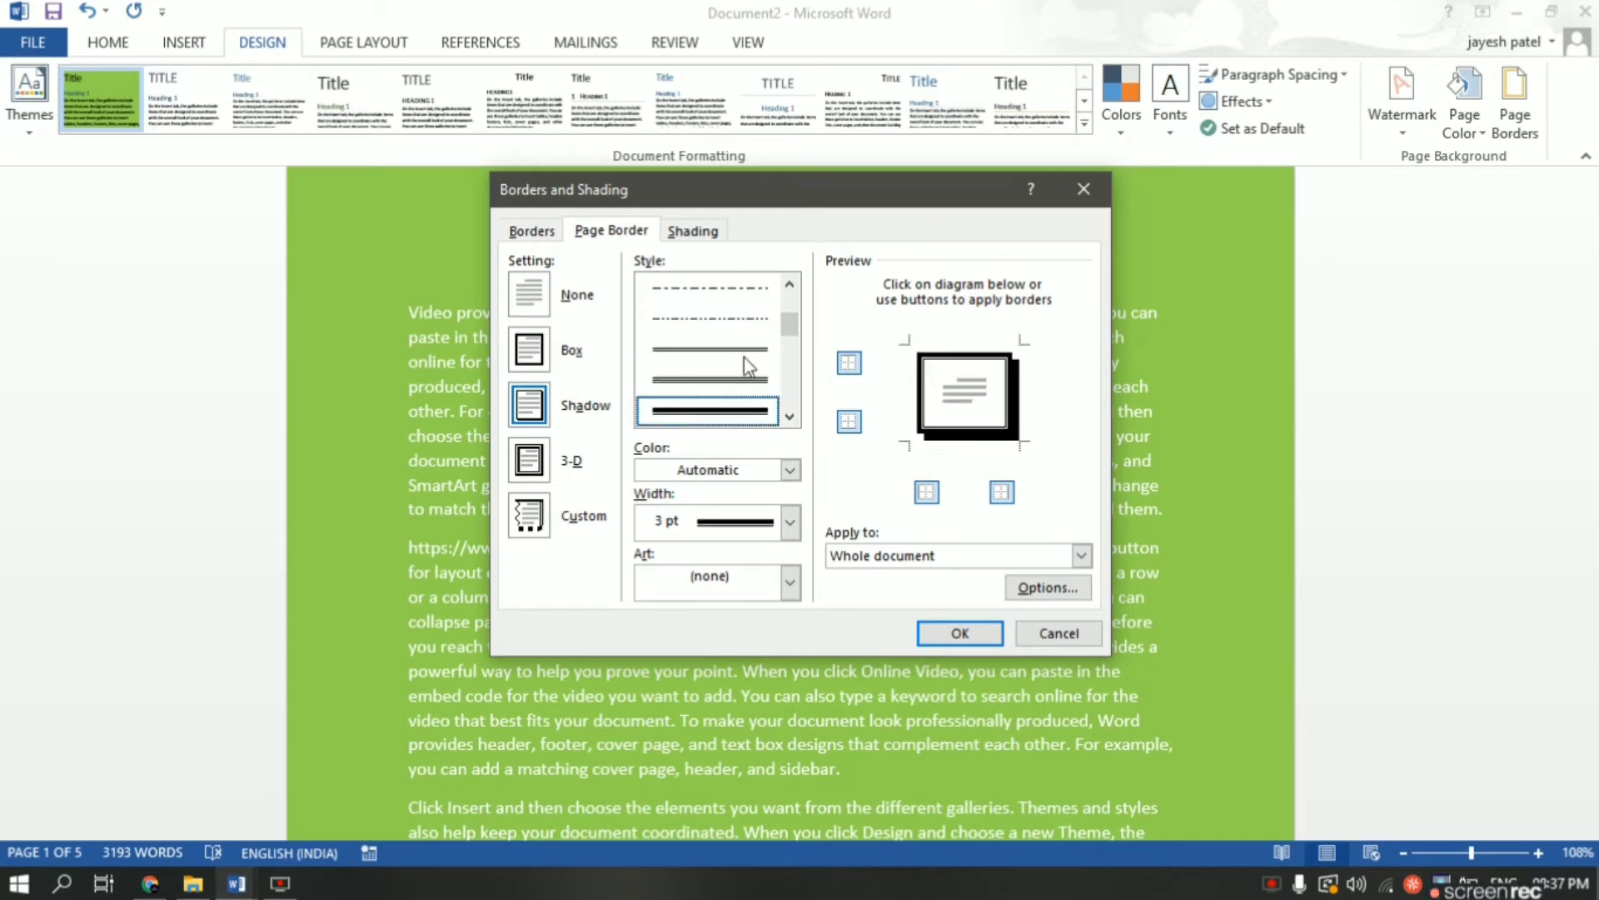
- Try two light blue shades for the page border's colour and return it to Automatic
left_click(789, 470)
left_click(735, 587)
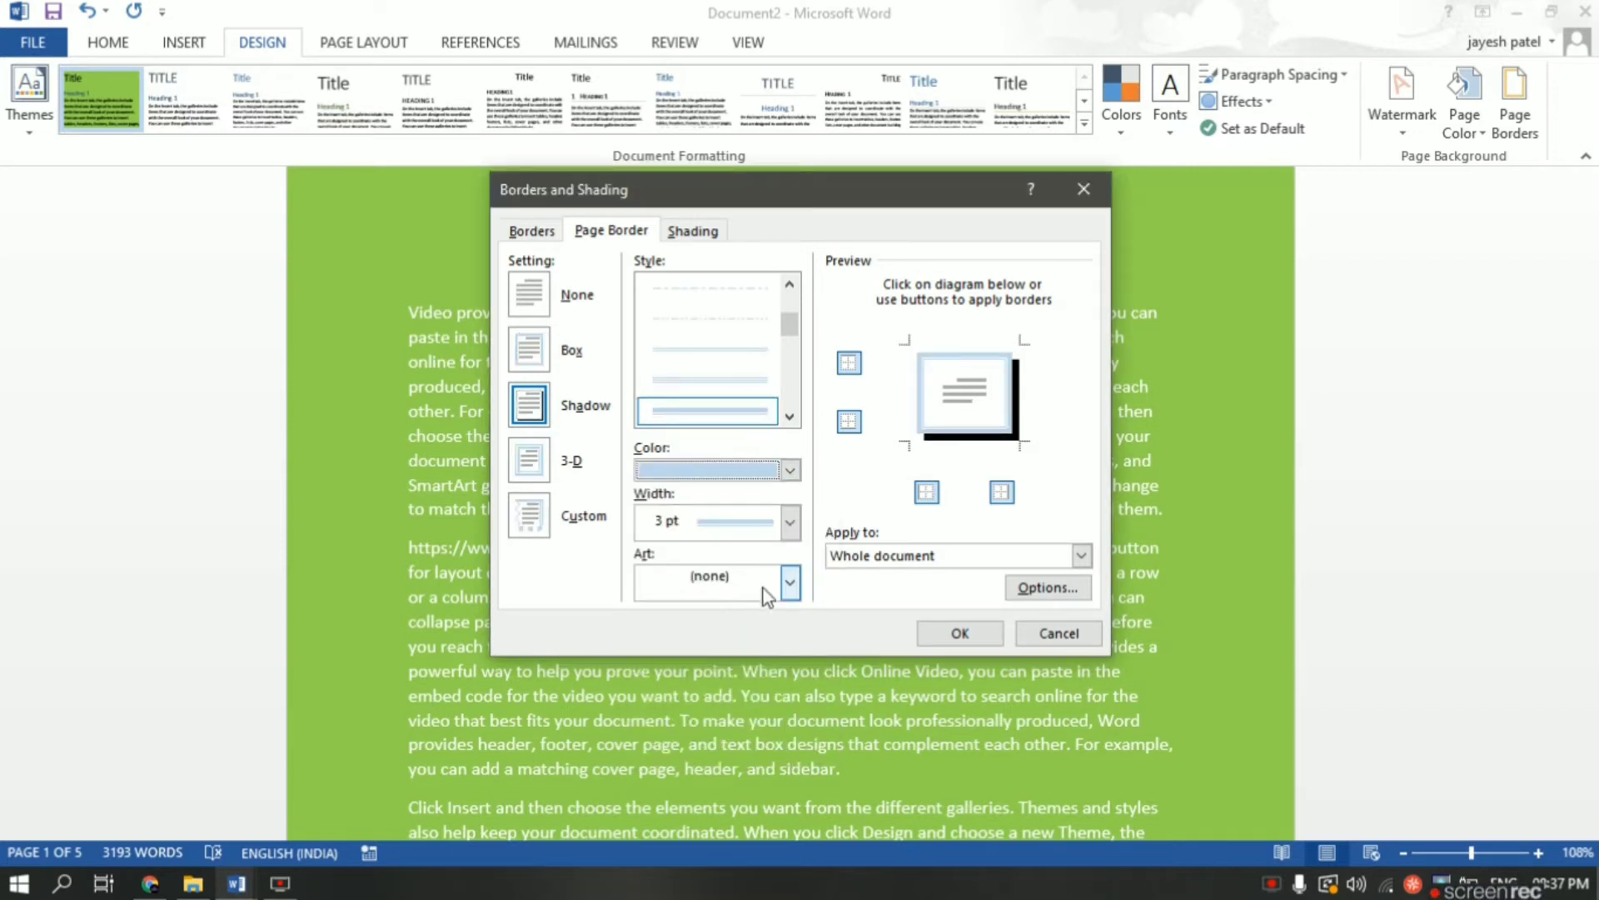
left_click(789, 469)
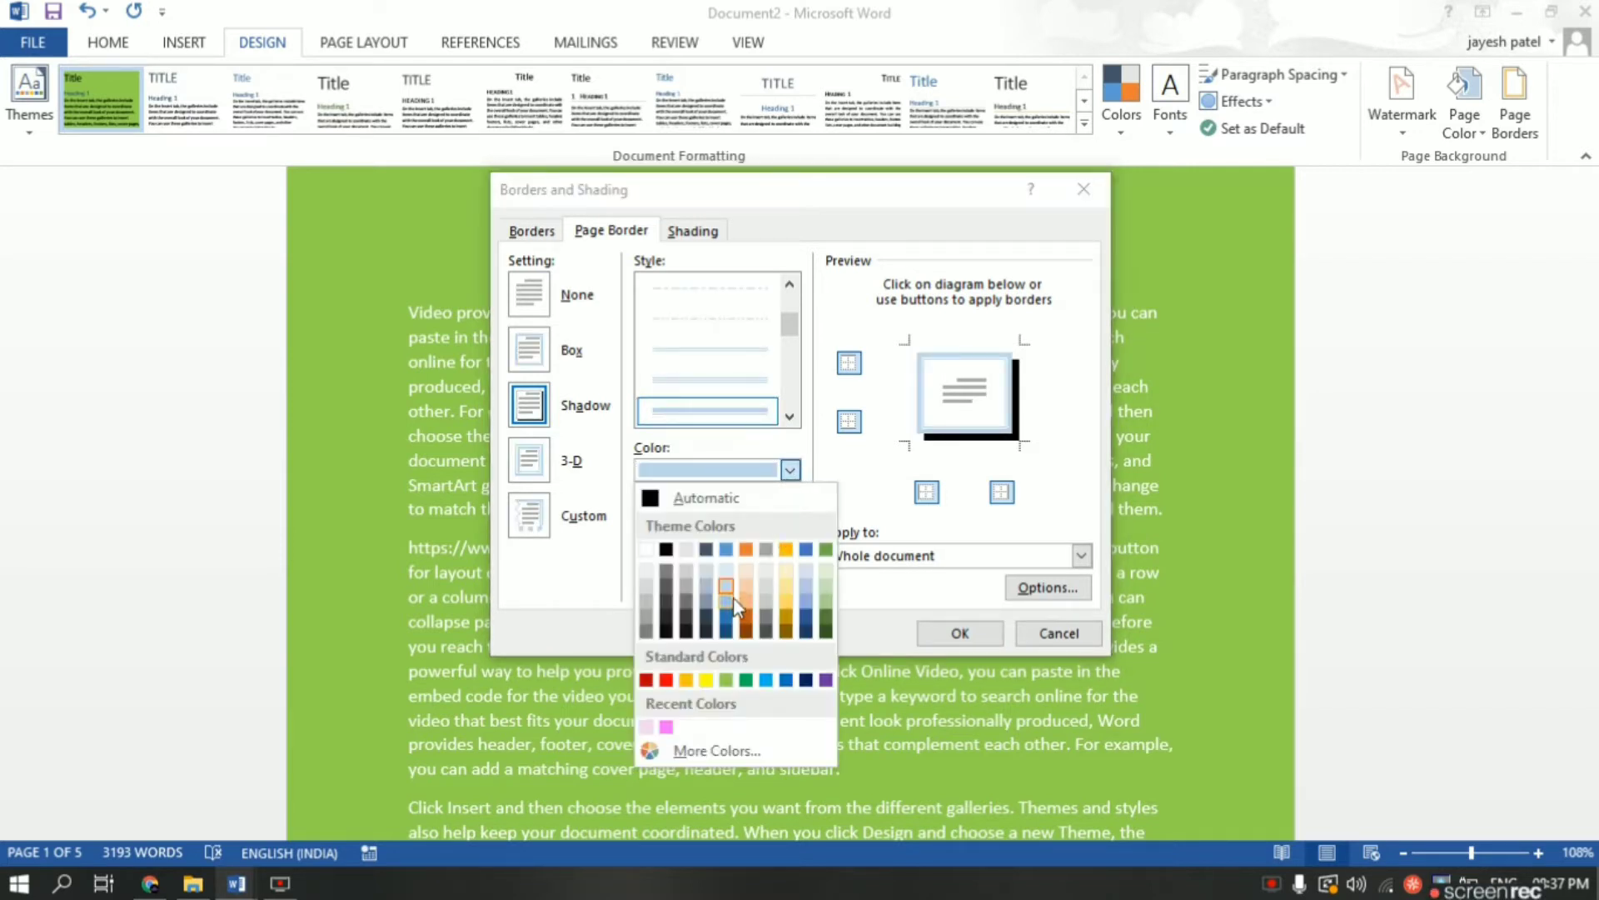
left_click(733, 597)
left_click(787, 478)
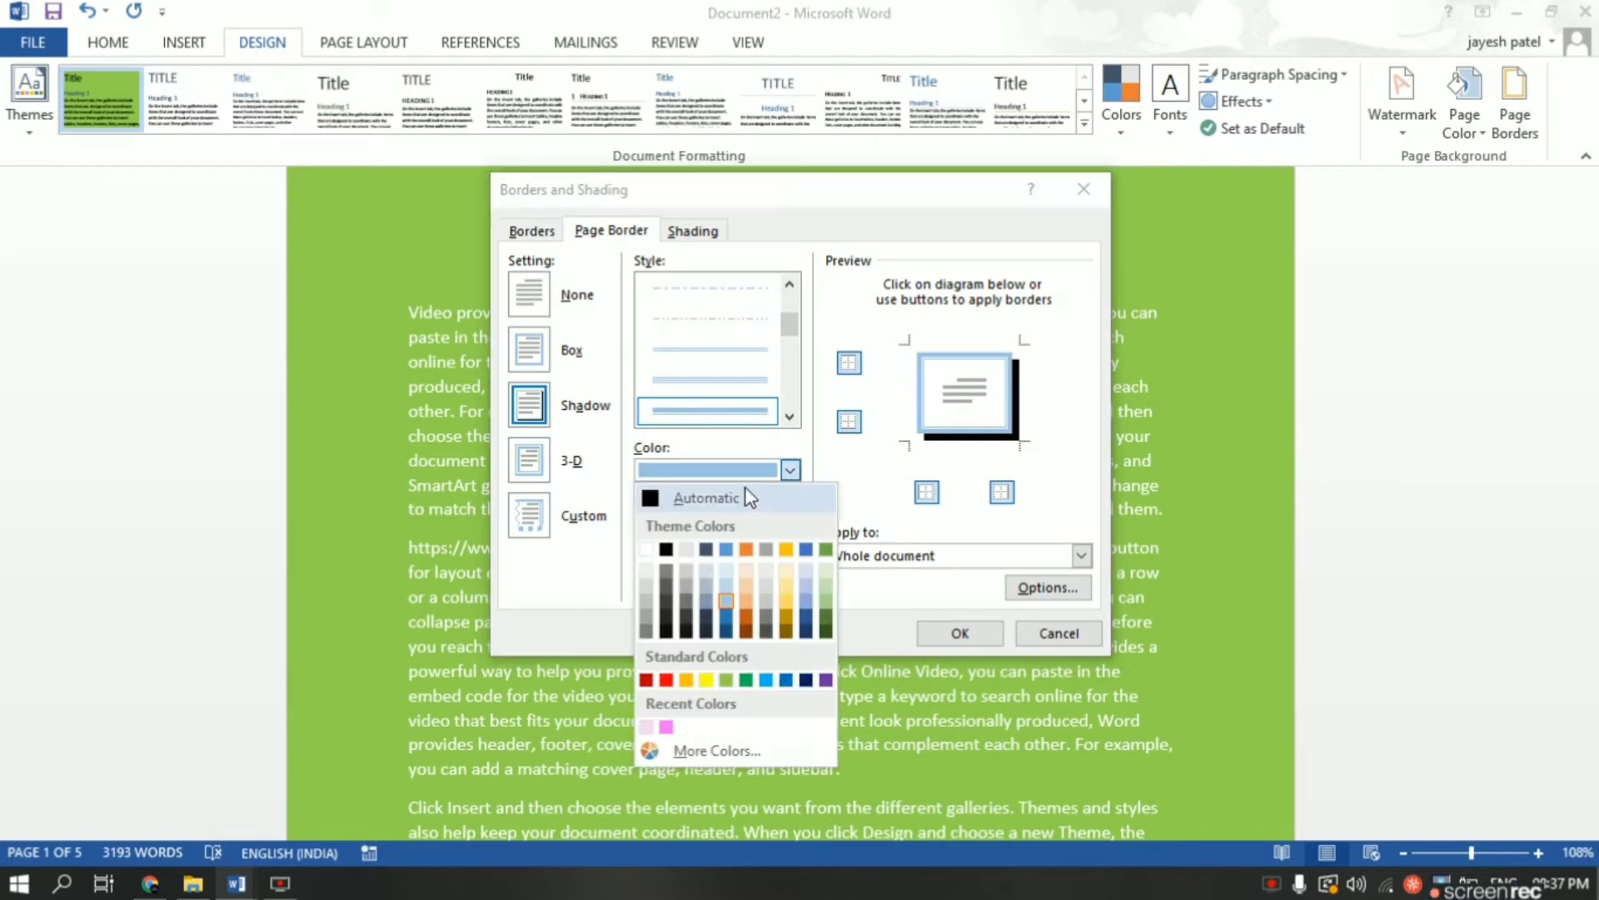
left_click(650, 497)
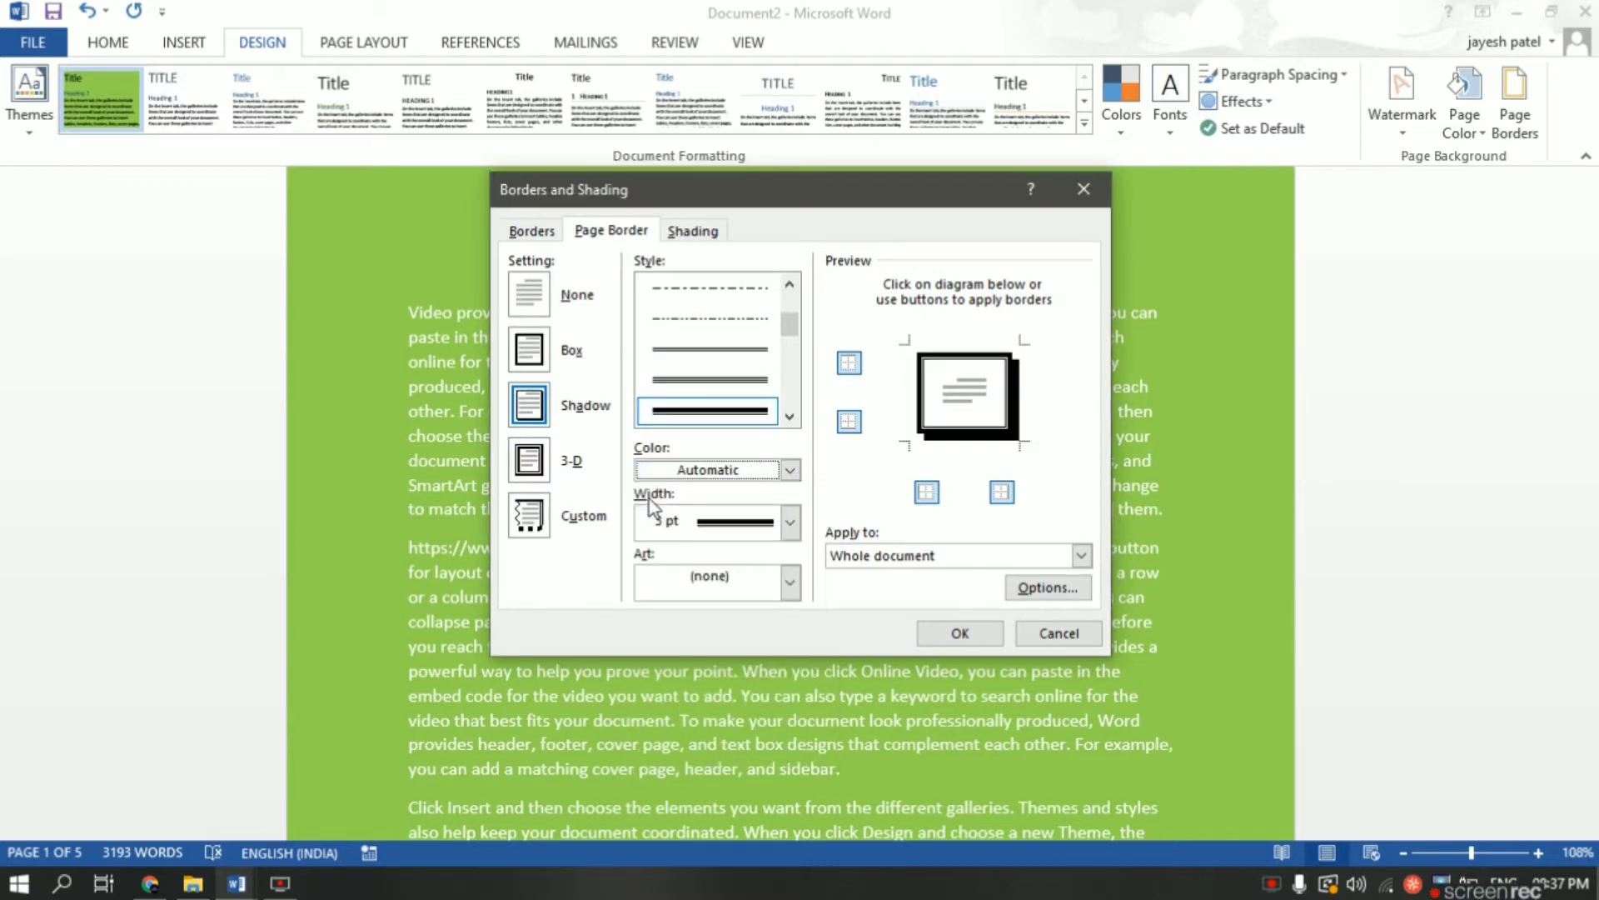
- Set the page border's width to 1 ½ pt after trying 2 ¼ pt and 4 ½ pt, with the whole document as its scope
left_click(789, 522)
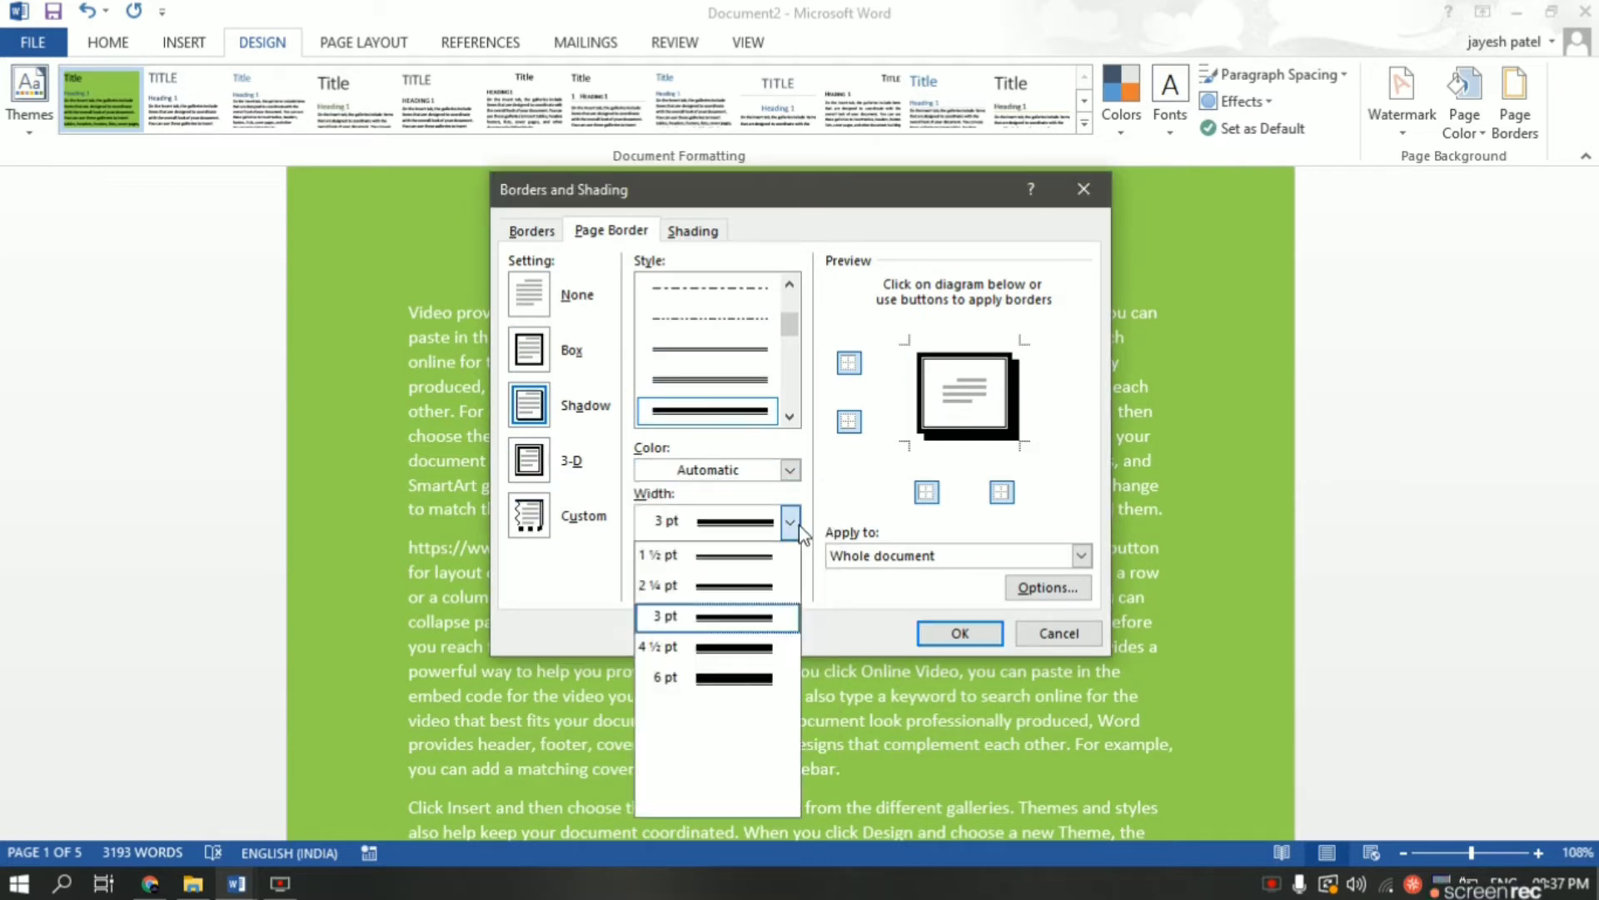
left_click(700, 587)
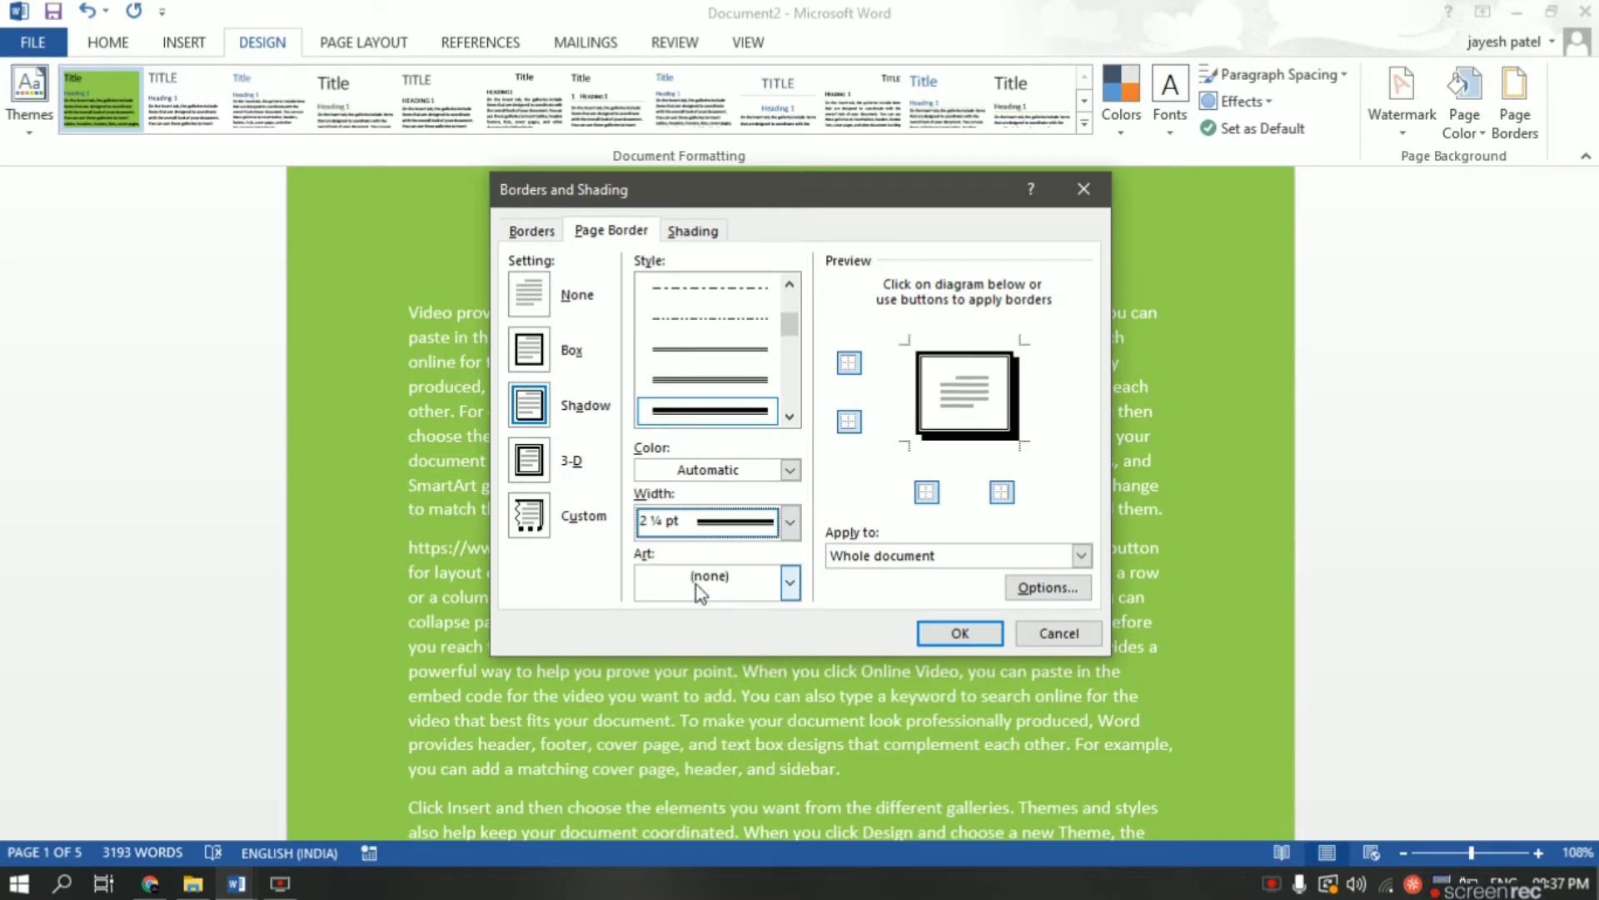
left_click(790, 521)
left_click(728, 648)
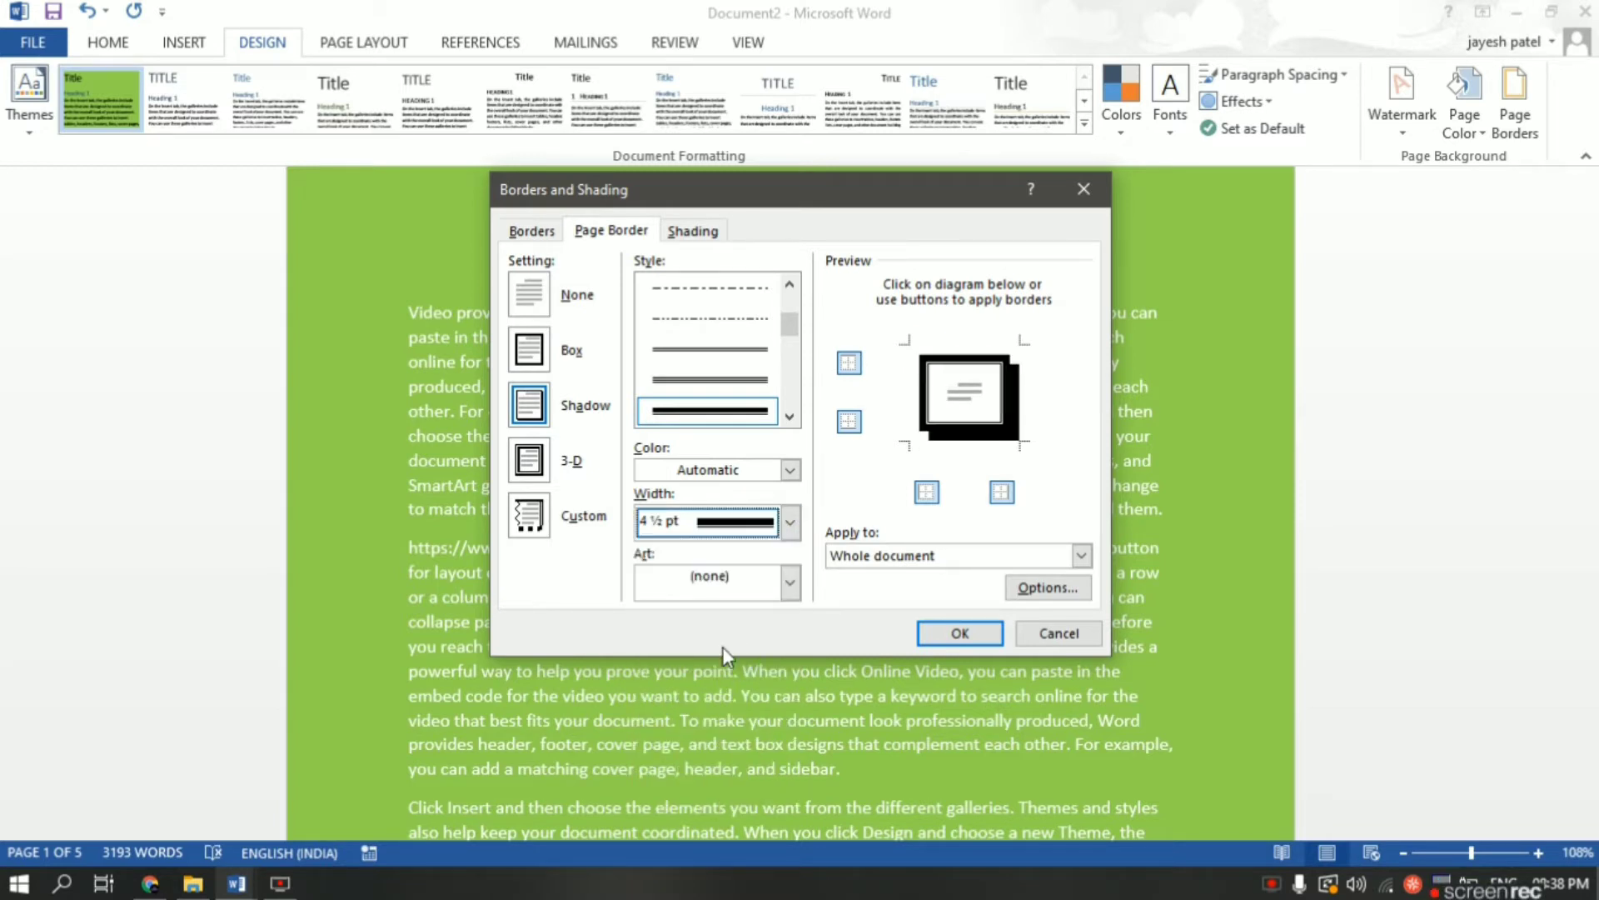
left_click(790, 522)
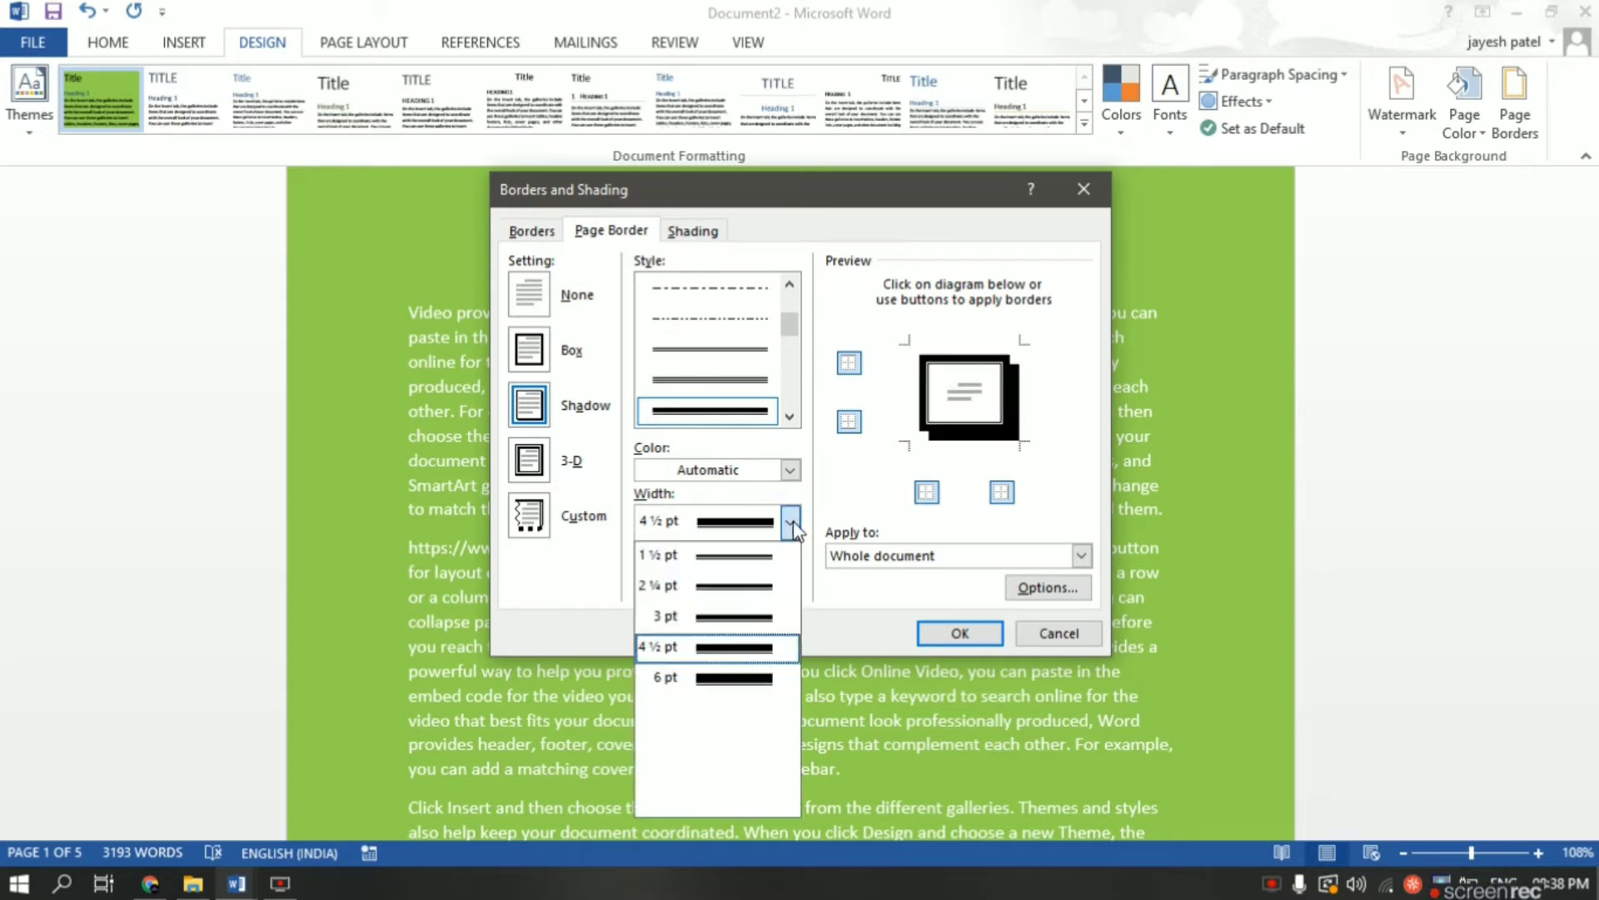
left_click(733, 567)
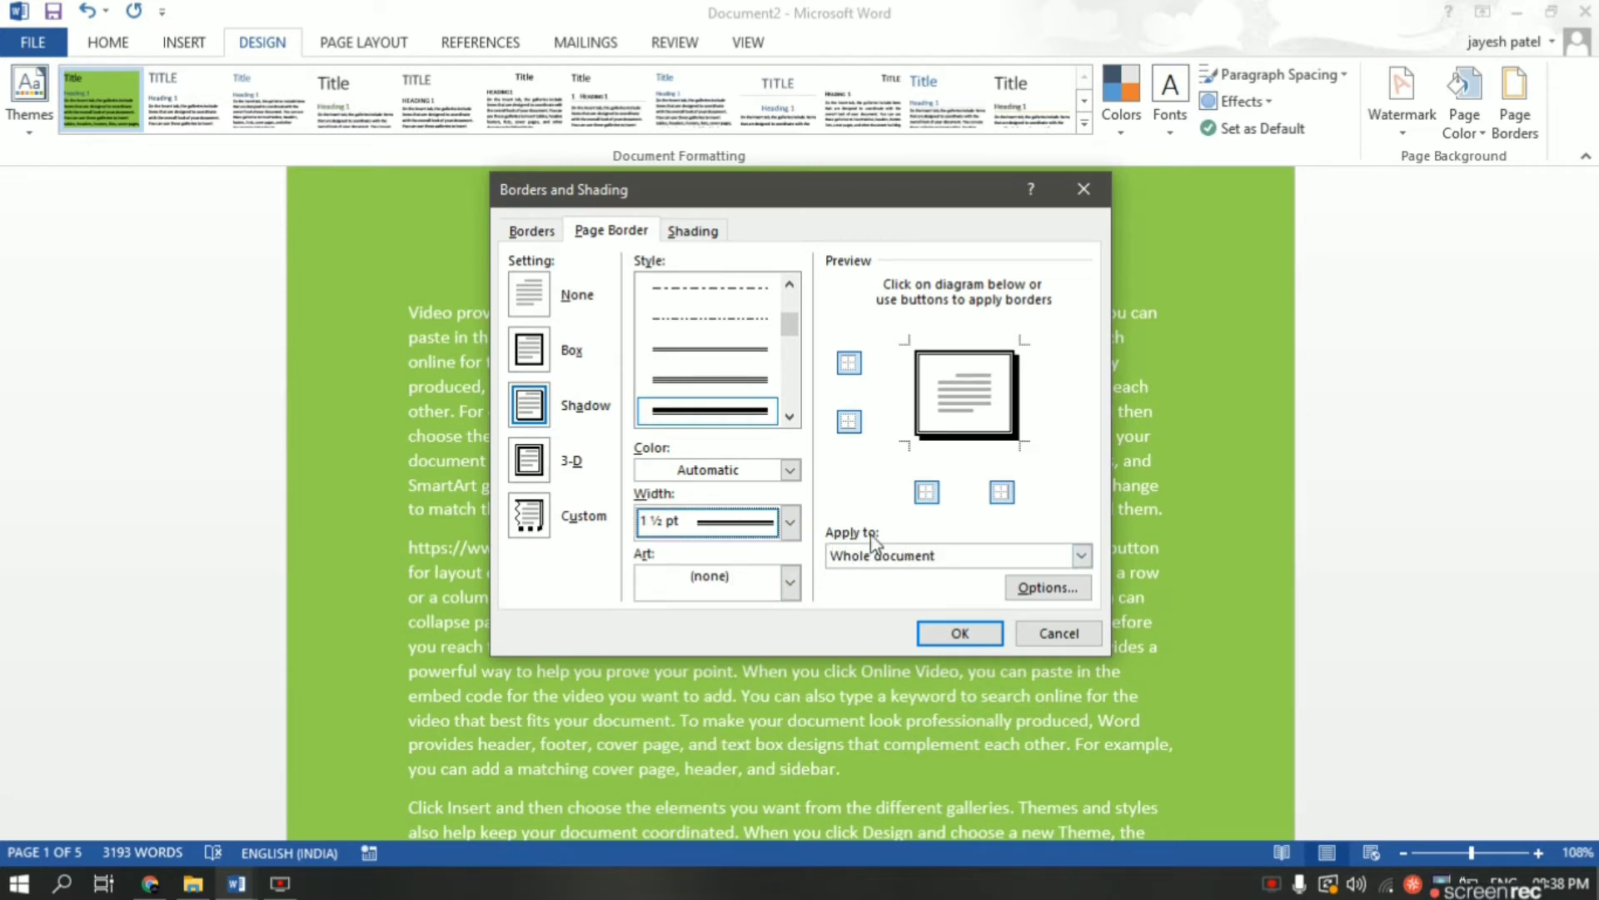
left_click(1082, 556)
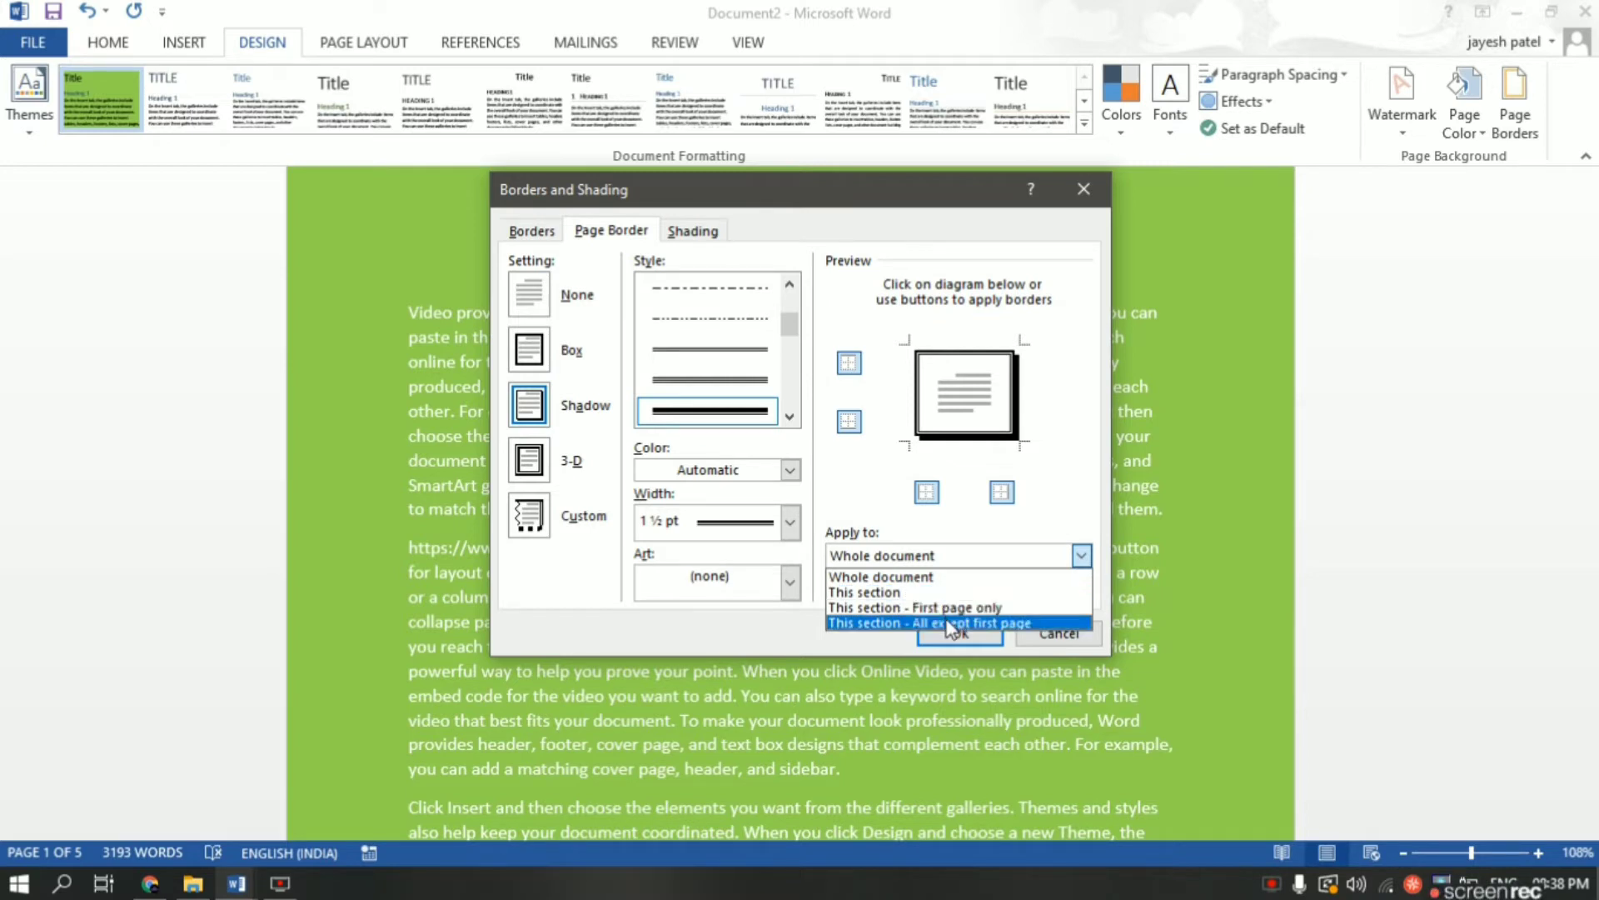
left_click(887, 582)
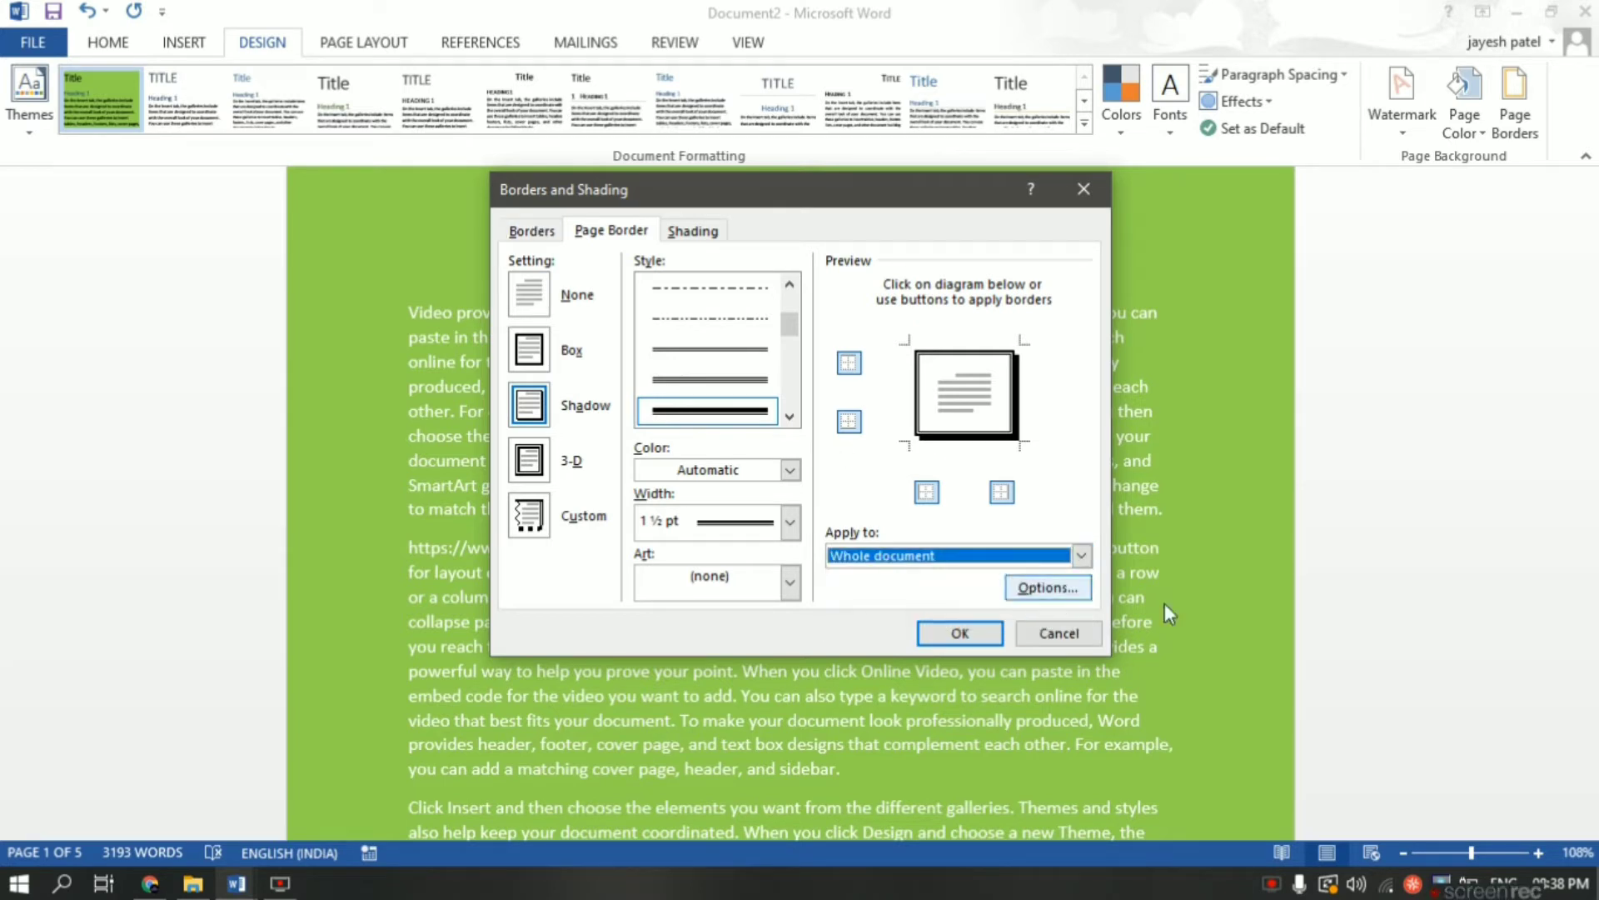
- Set the page border's top margin to 22 pt and adjust its right margin, measured from the edge of the page
left_click(1027, 593)
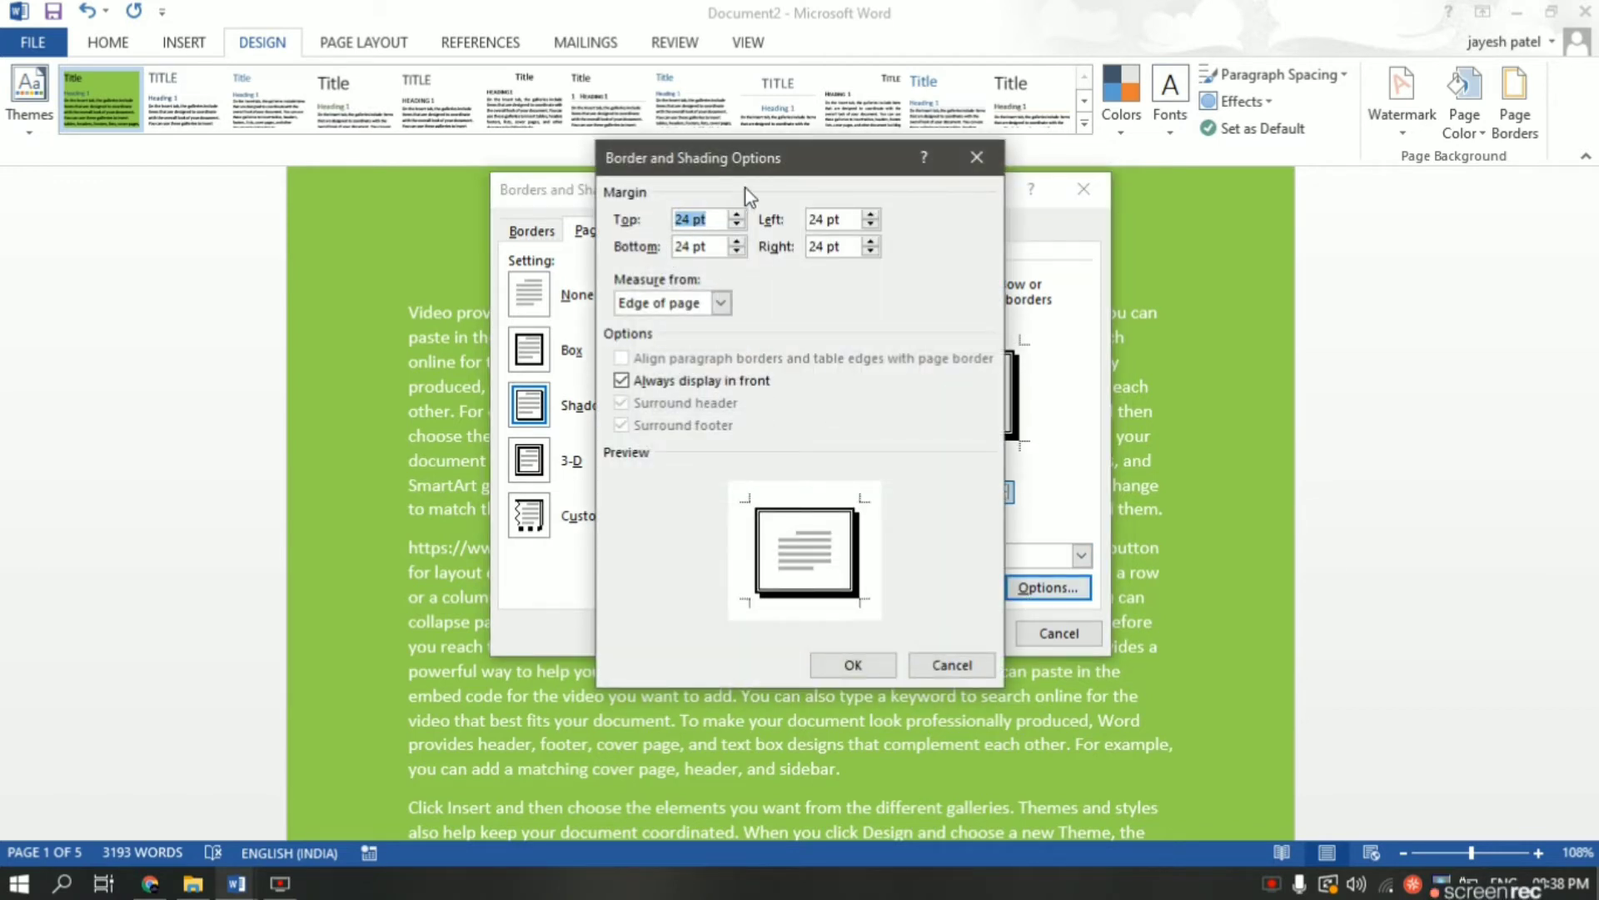
left_click_drag(803, 163, 606, 185)
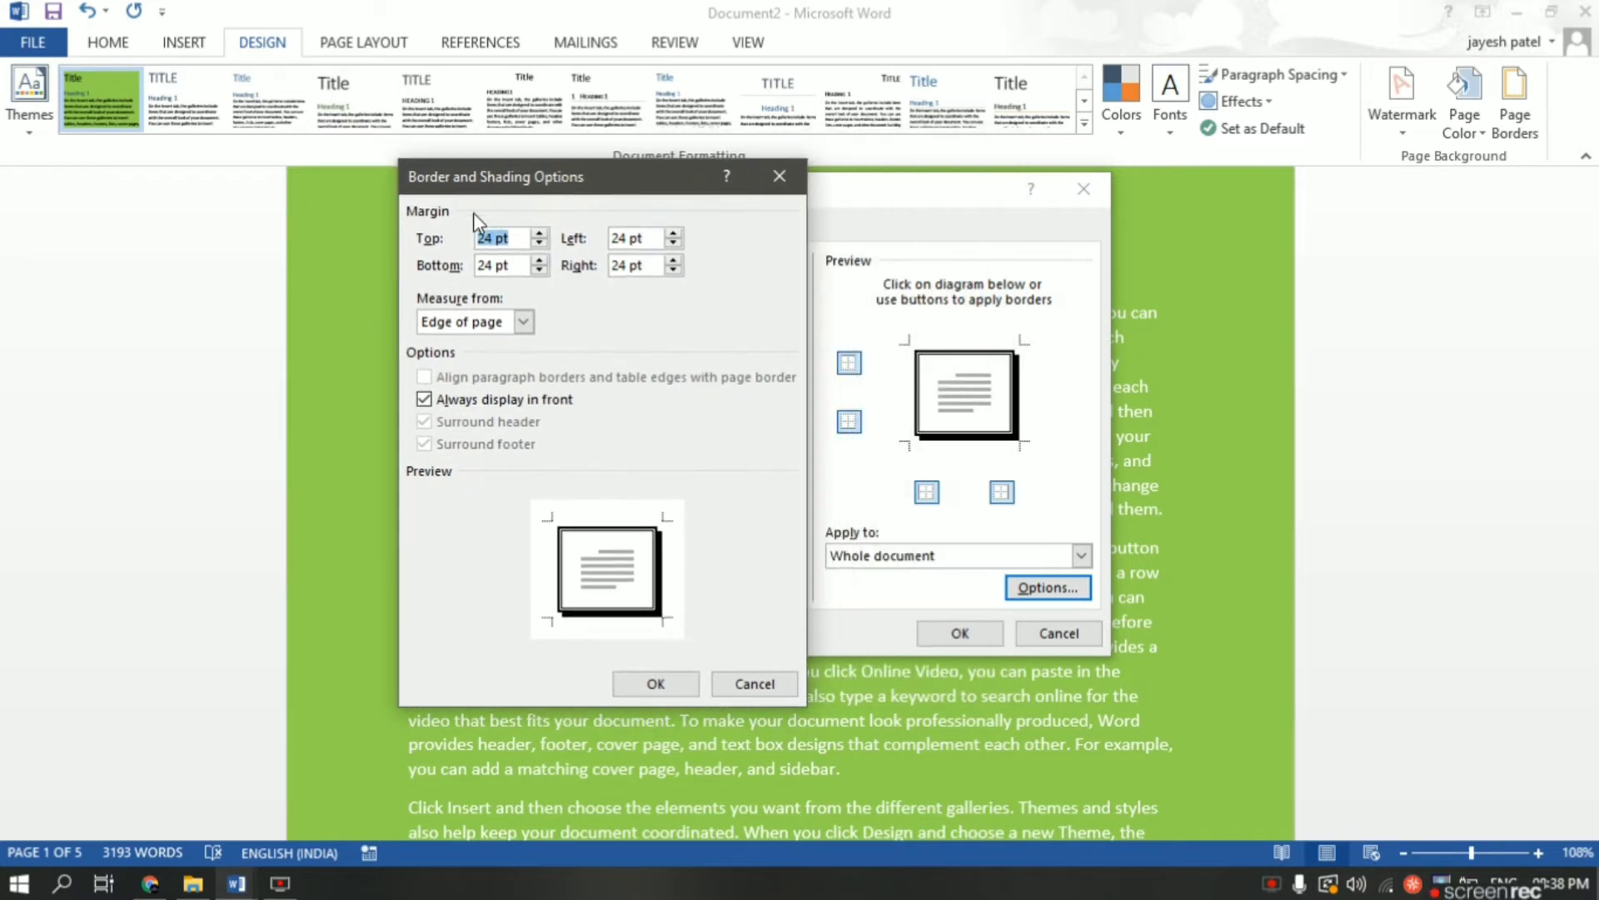
left_click(540, 233)
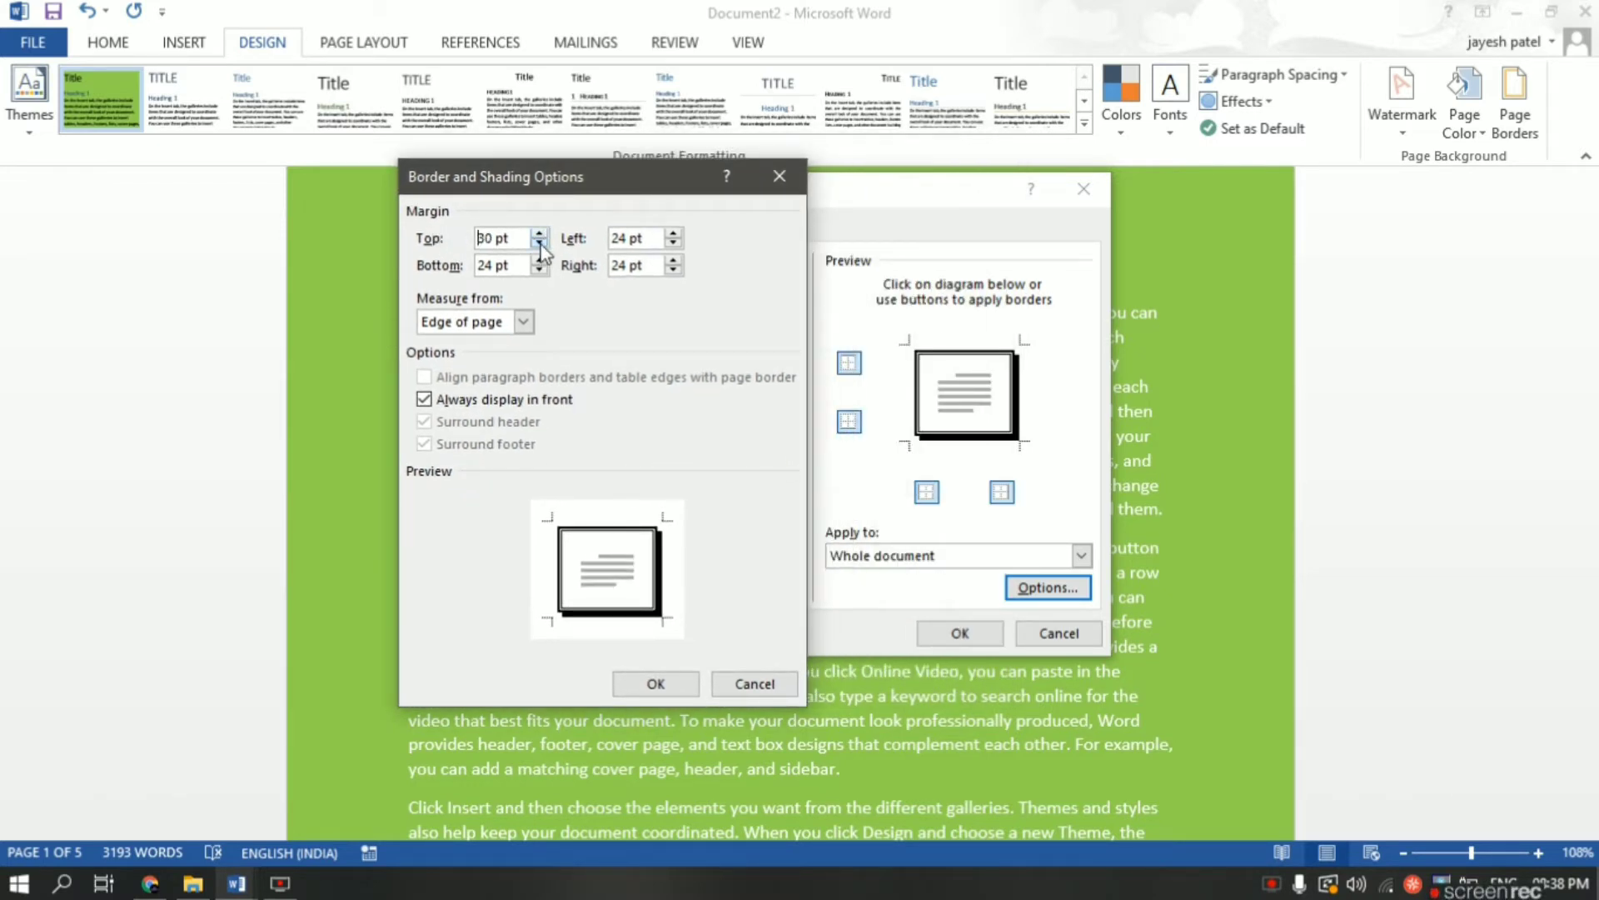
left_click(539, 243)
left_click(539, 243)
left_click(540, 243)
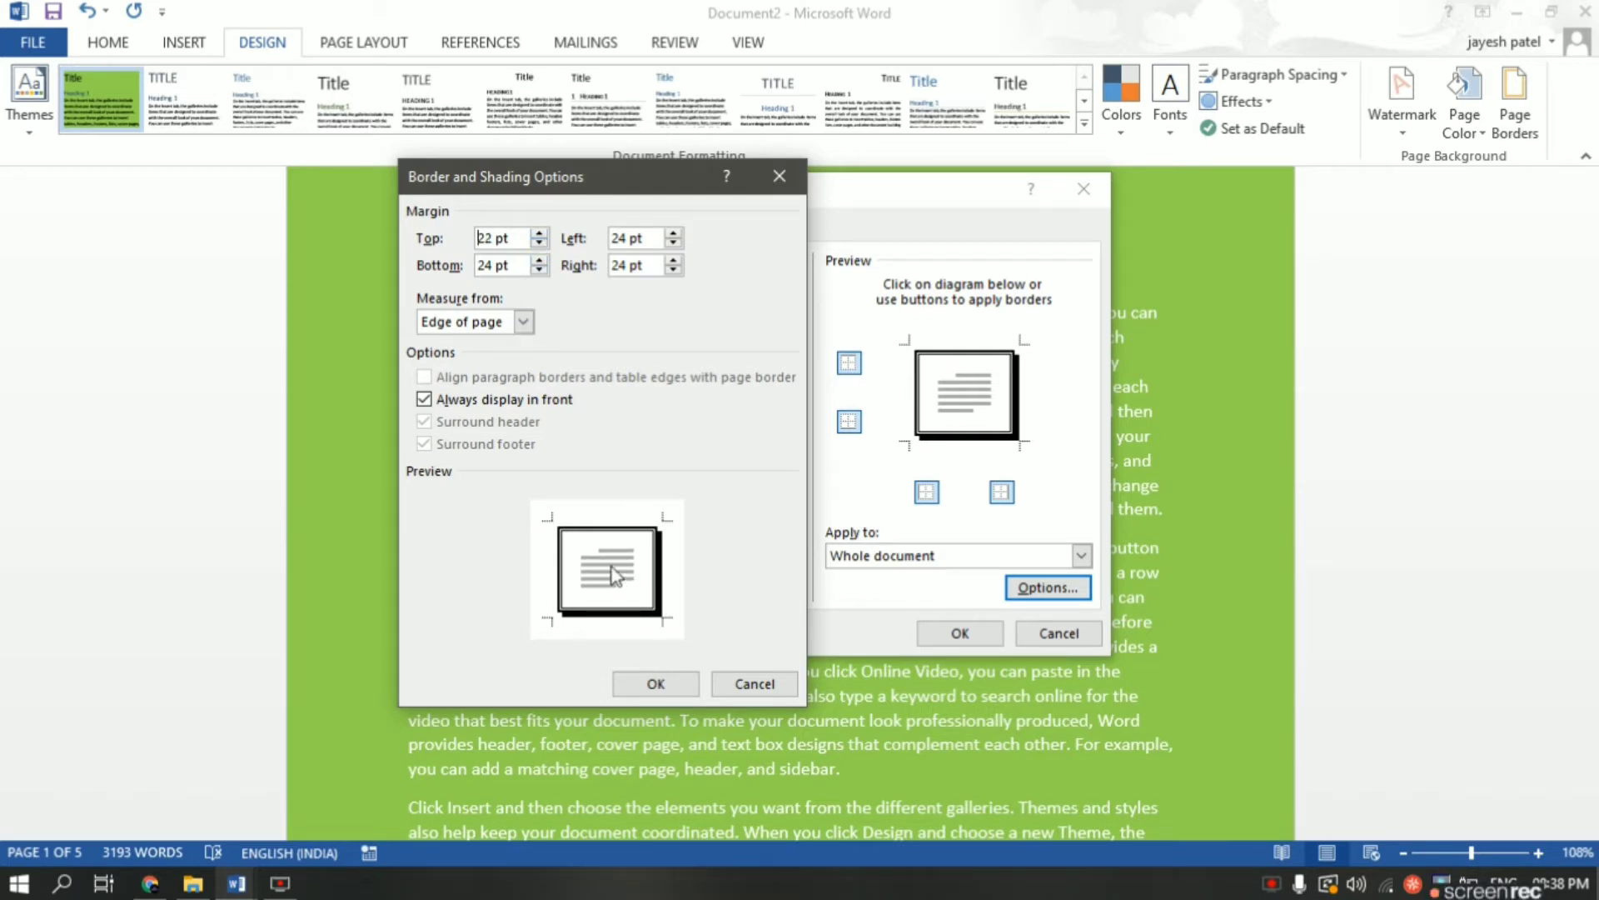
left_click(673, 260)
left_click(664, 683)
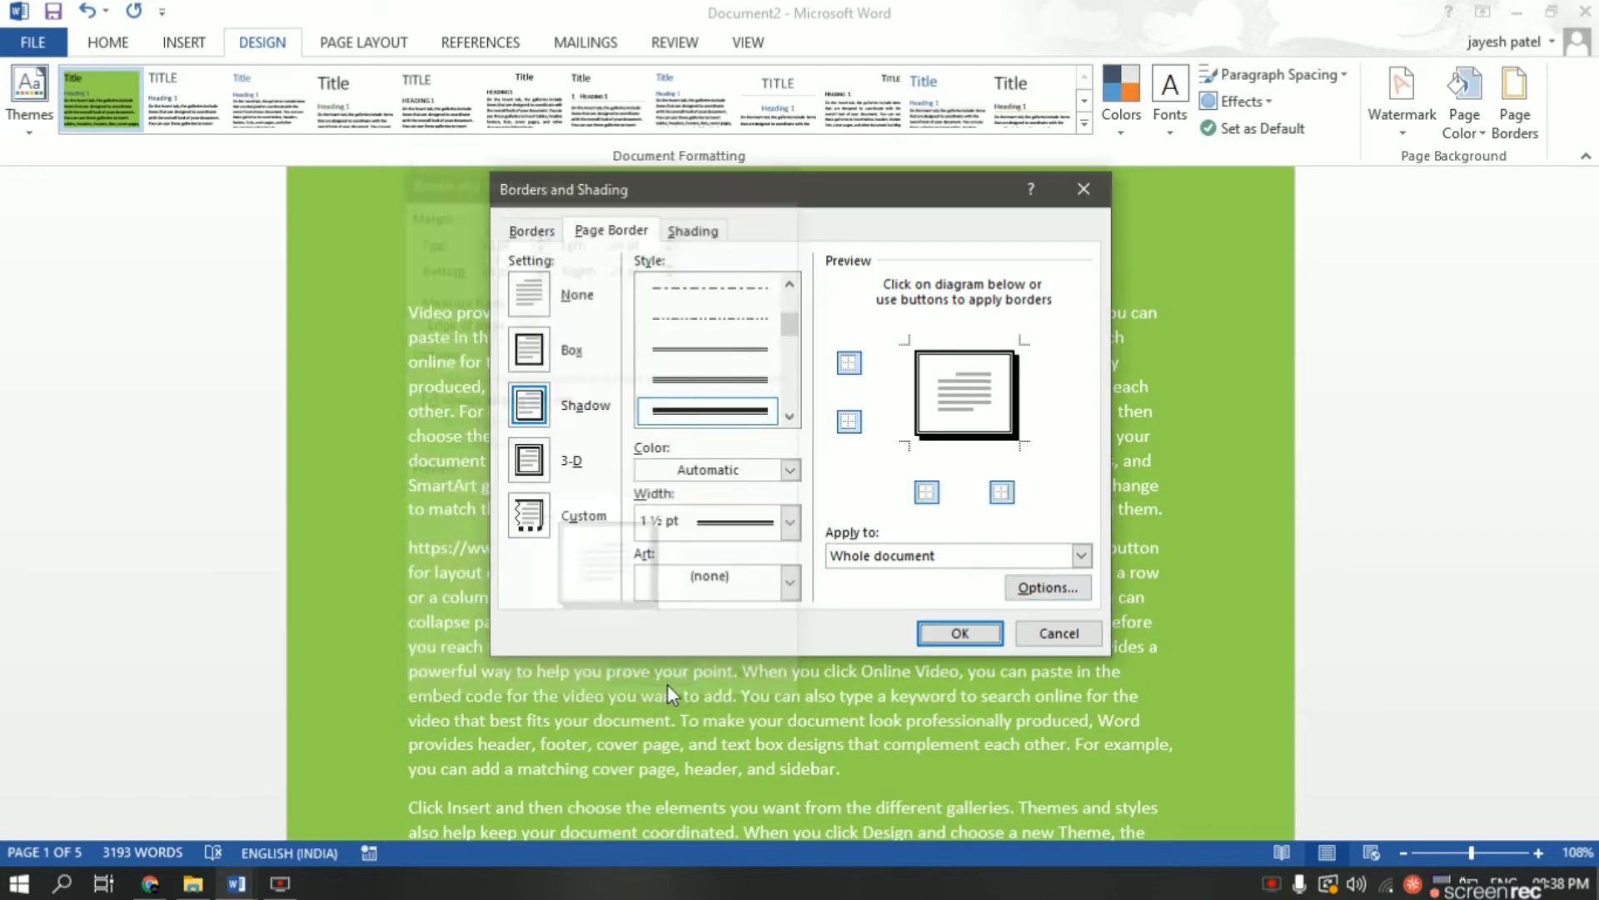
- Apply the configured page border to the document and check it across the pages
left_click(972, 638)
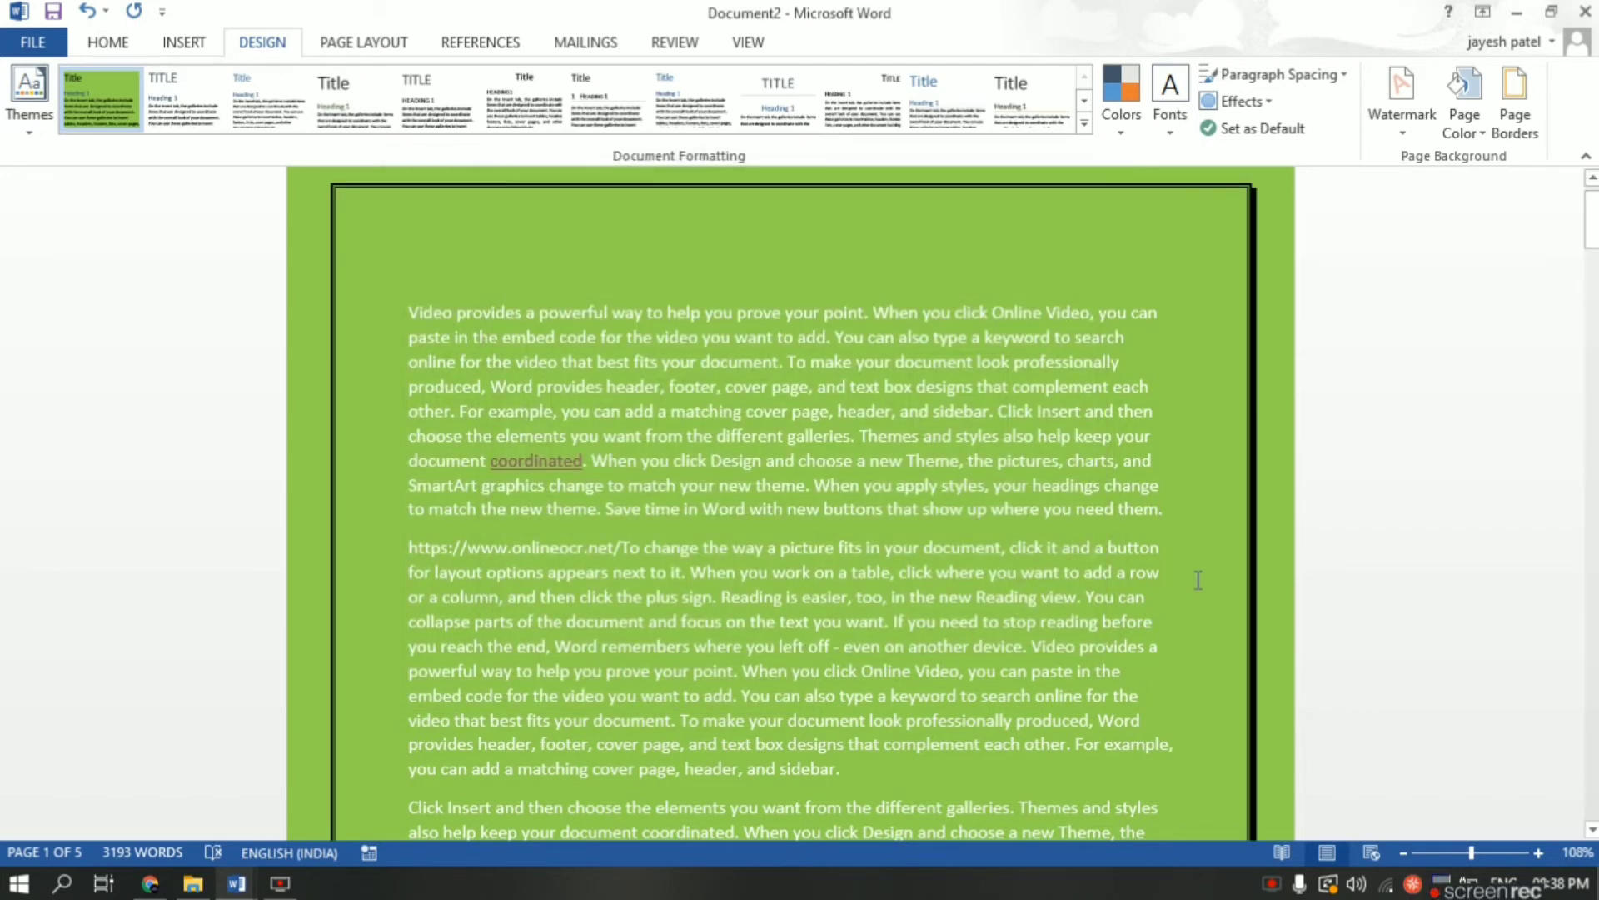
scroll(1198, 580, "down", 15)
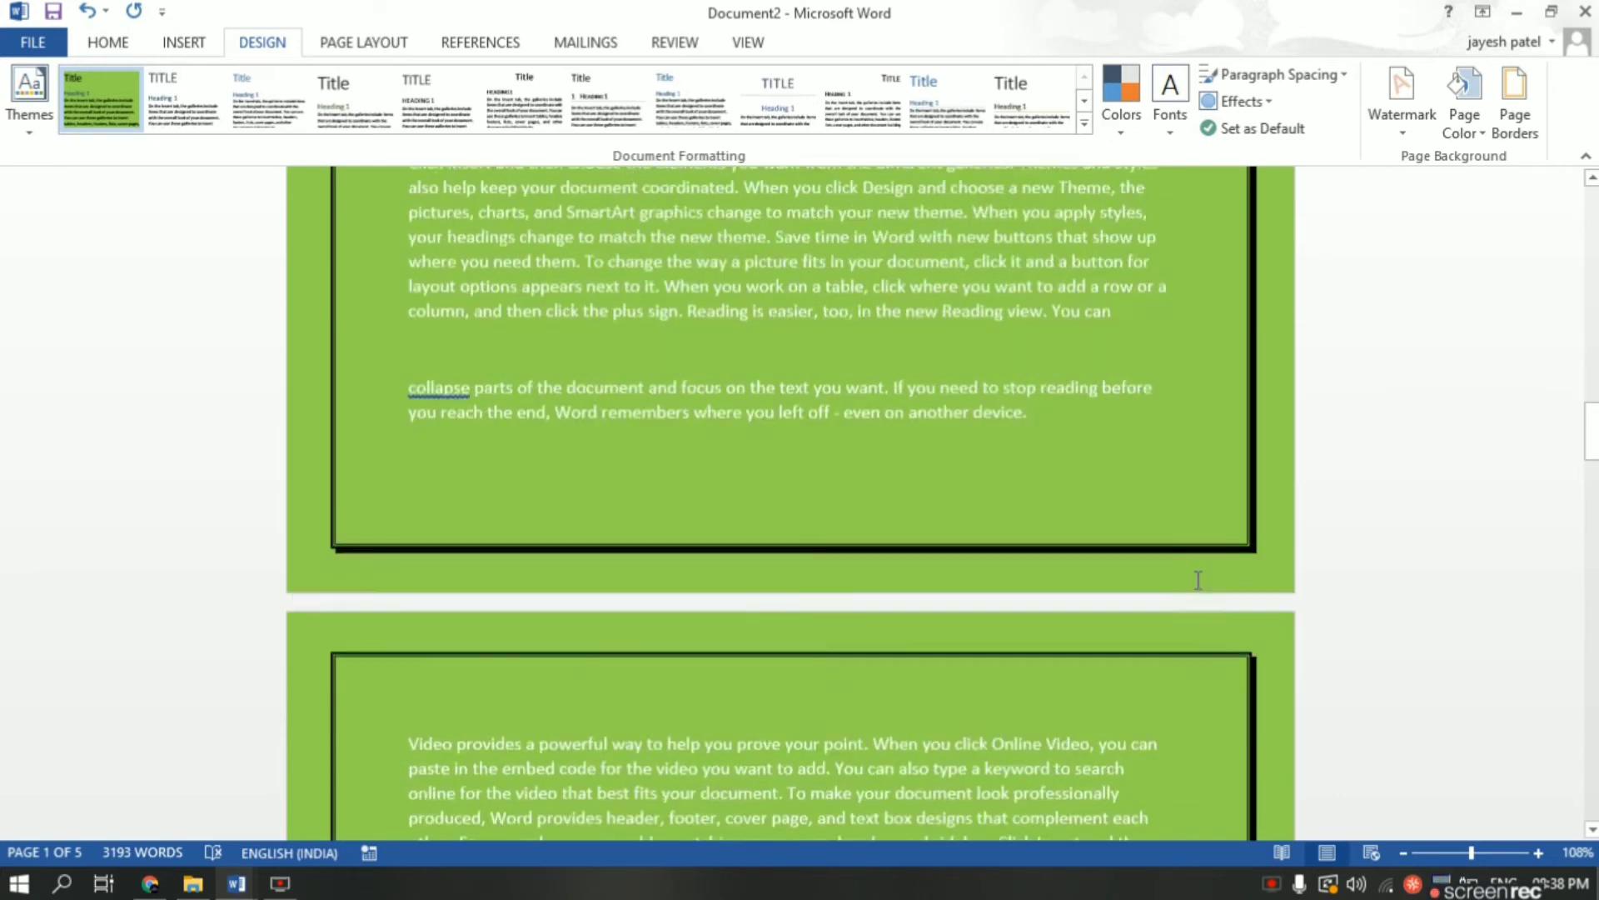
scroll(1198, 579, "down", 15)
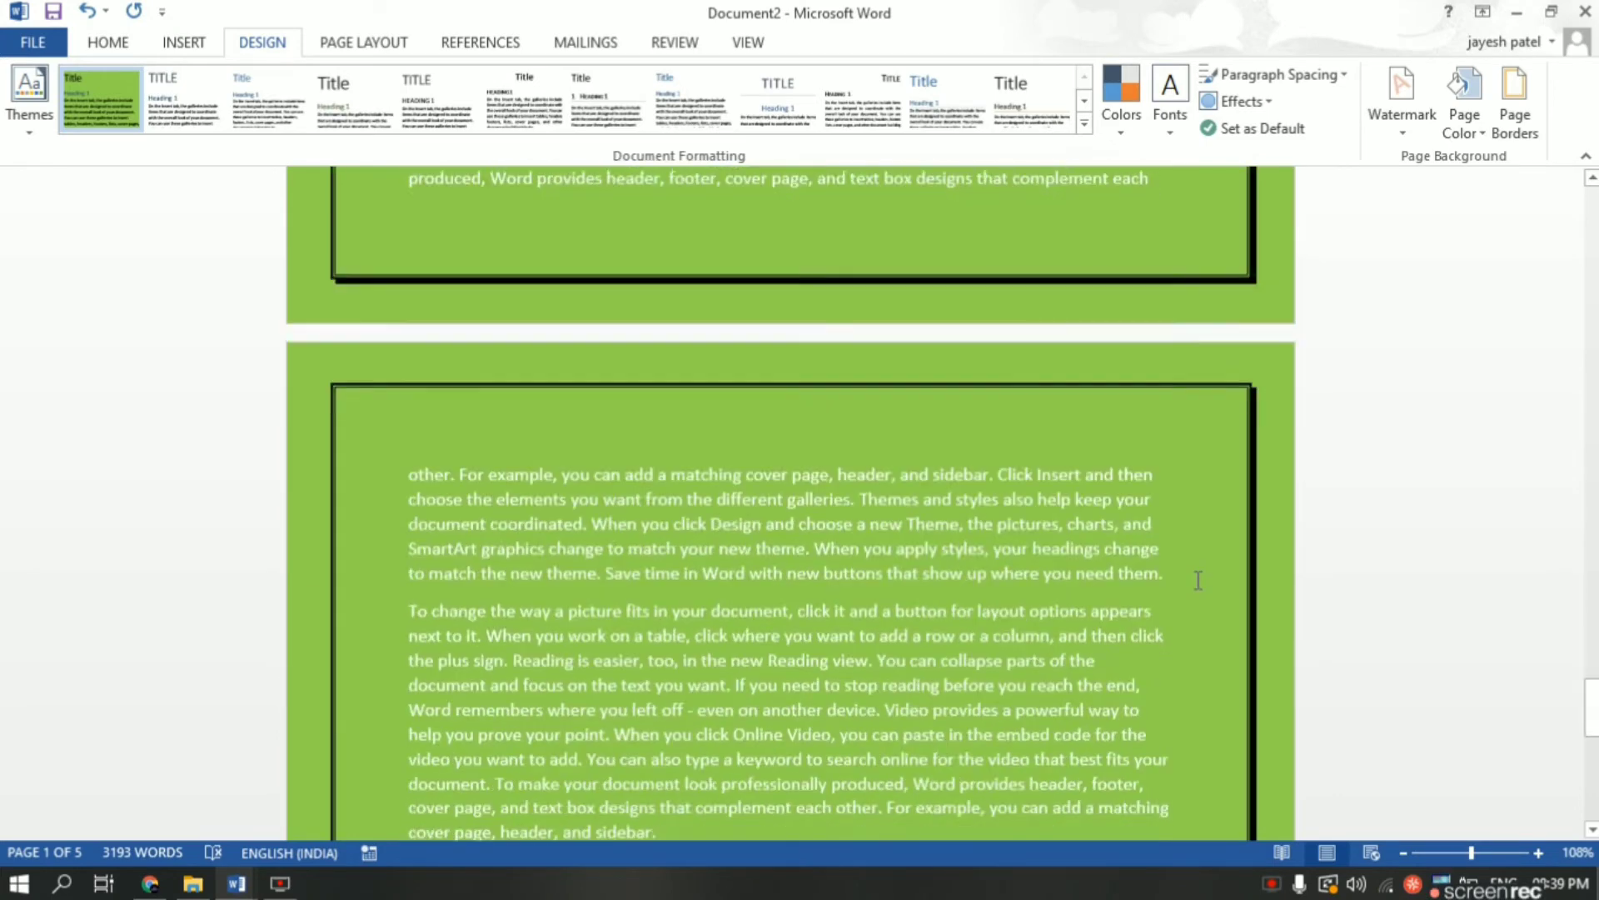
scroll(1198, 579, "down", 3)
scroll(1198, 580, "up", 20)
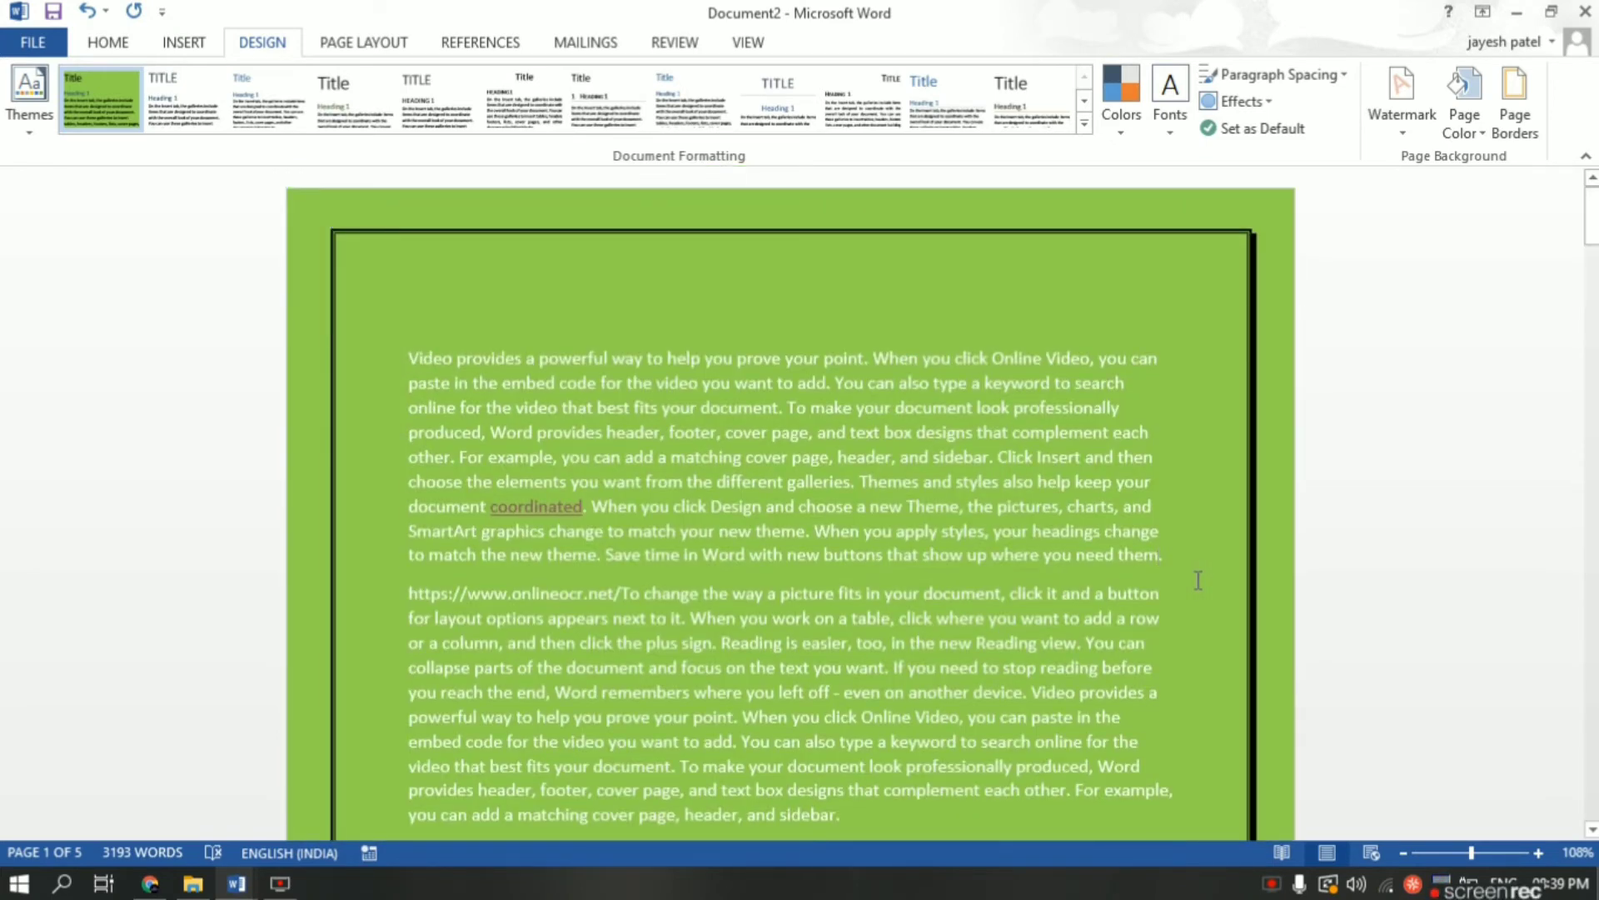
- Replace the page border with the orange cupcake art border on the whole document and check it across the pages
left_click(1517, 125)
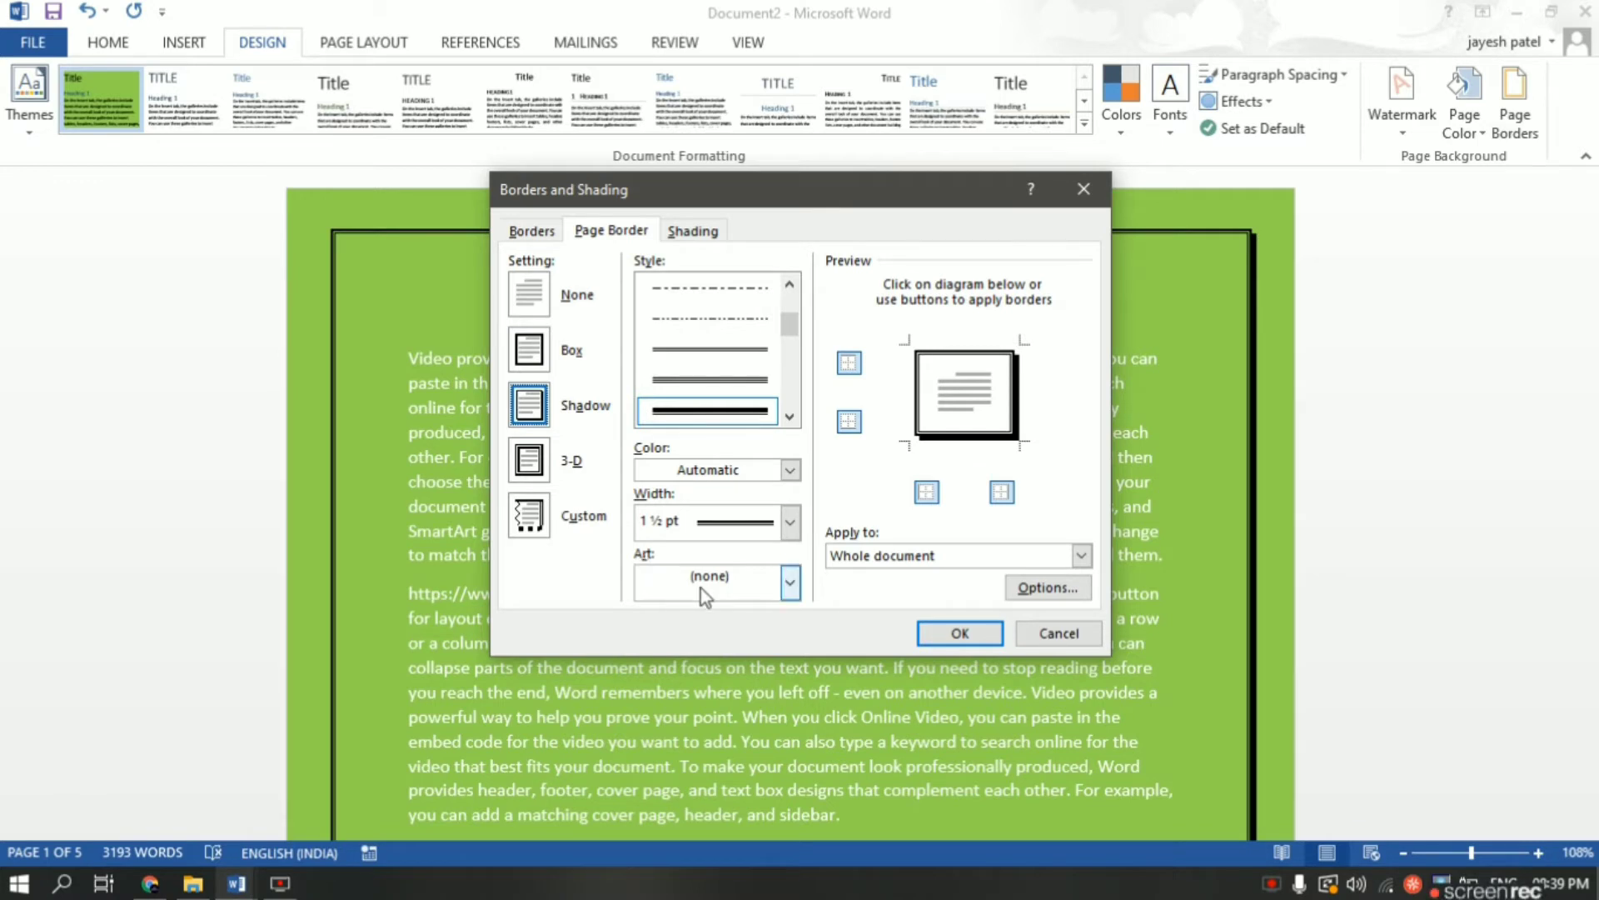
left_click(789, 582)
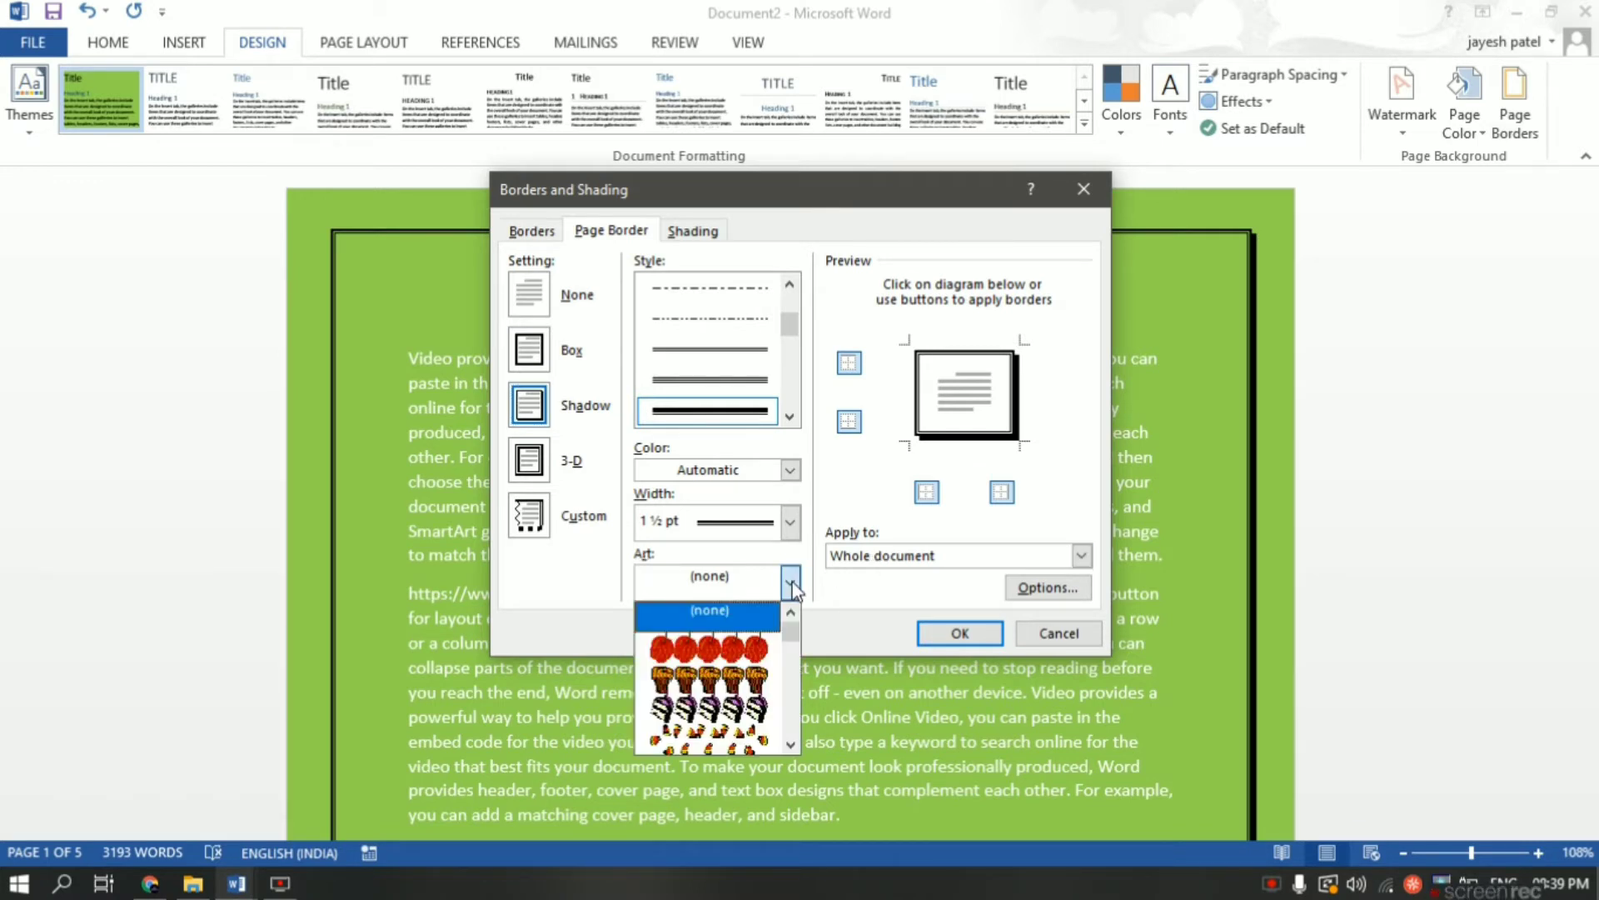
scroll(793, 658, "up", 2)
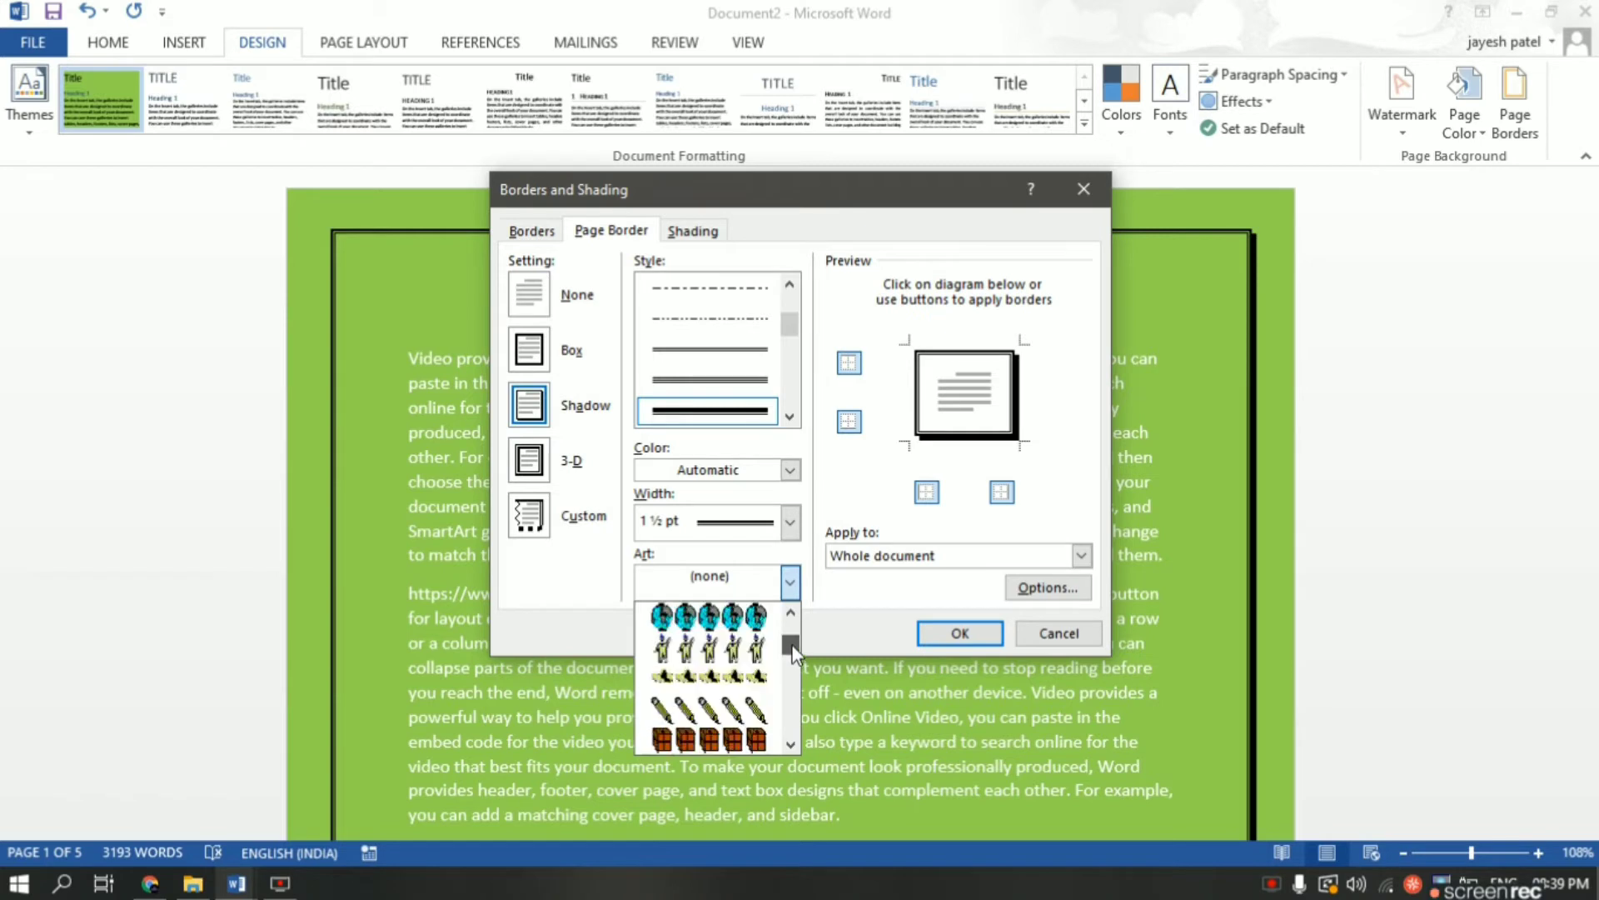
scroll(791, 621, "up", 3)
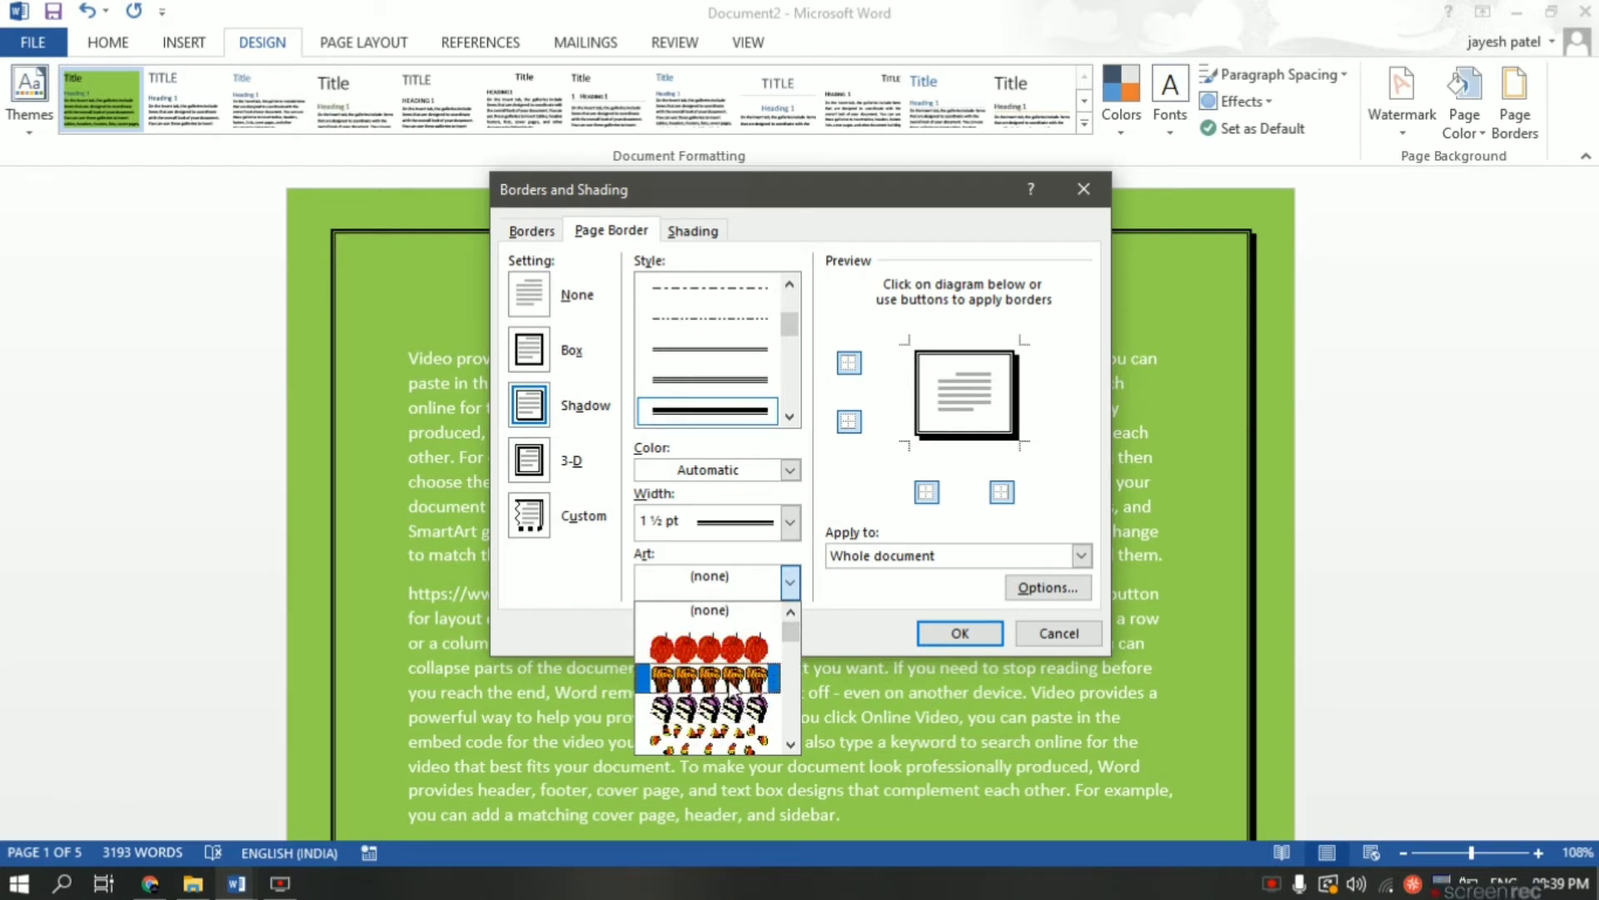
left_click(728, 679)
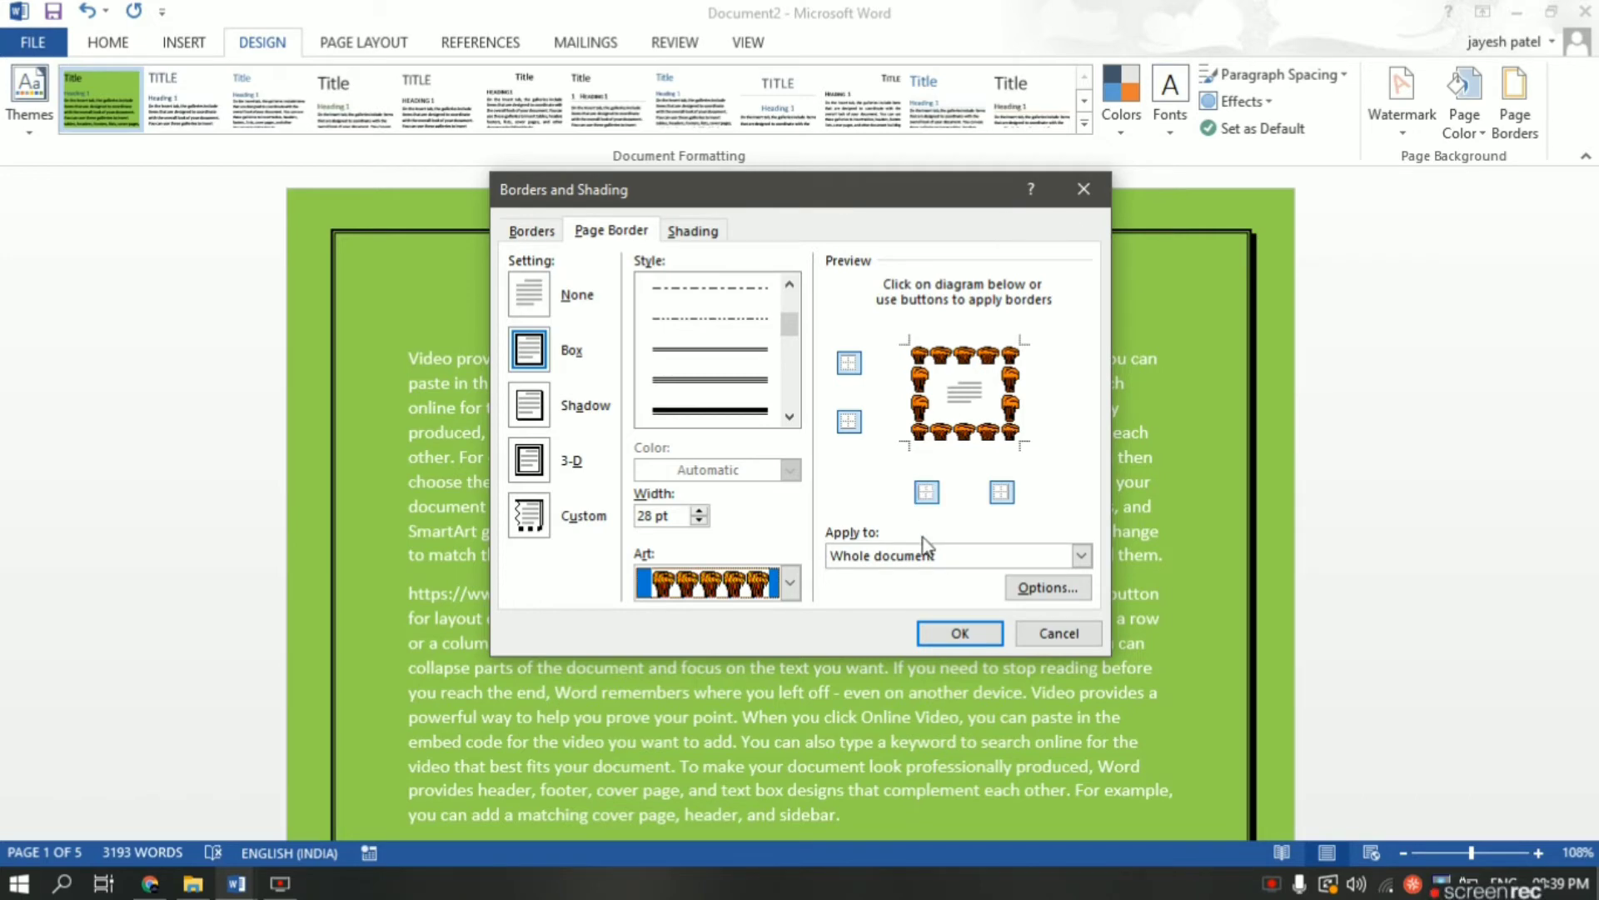
left_click(963, 632)
scroll(1083, 510, "down", 10)
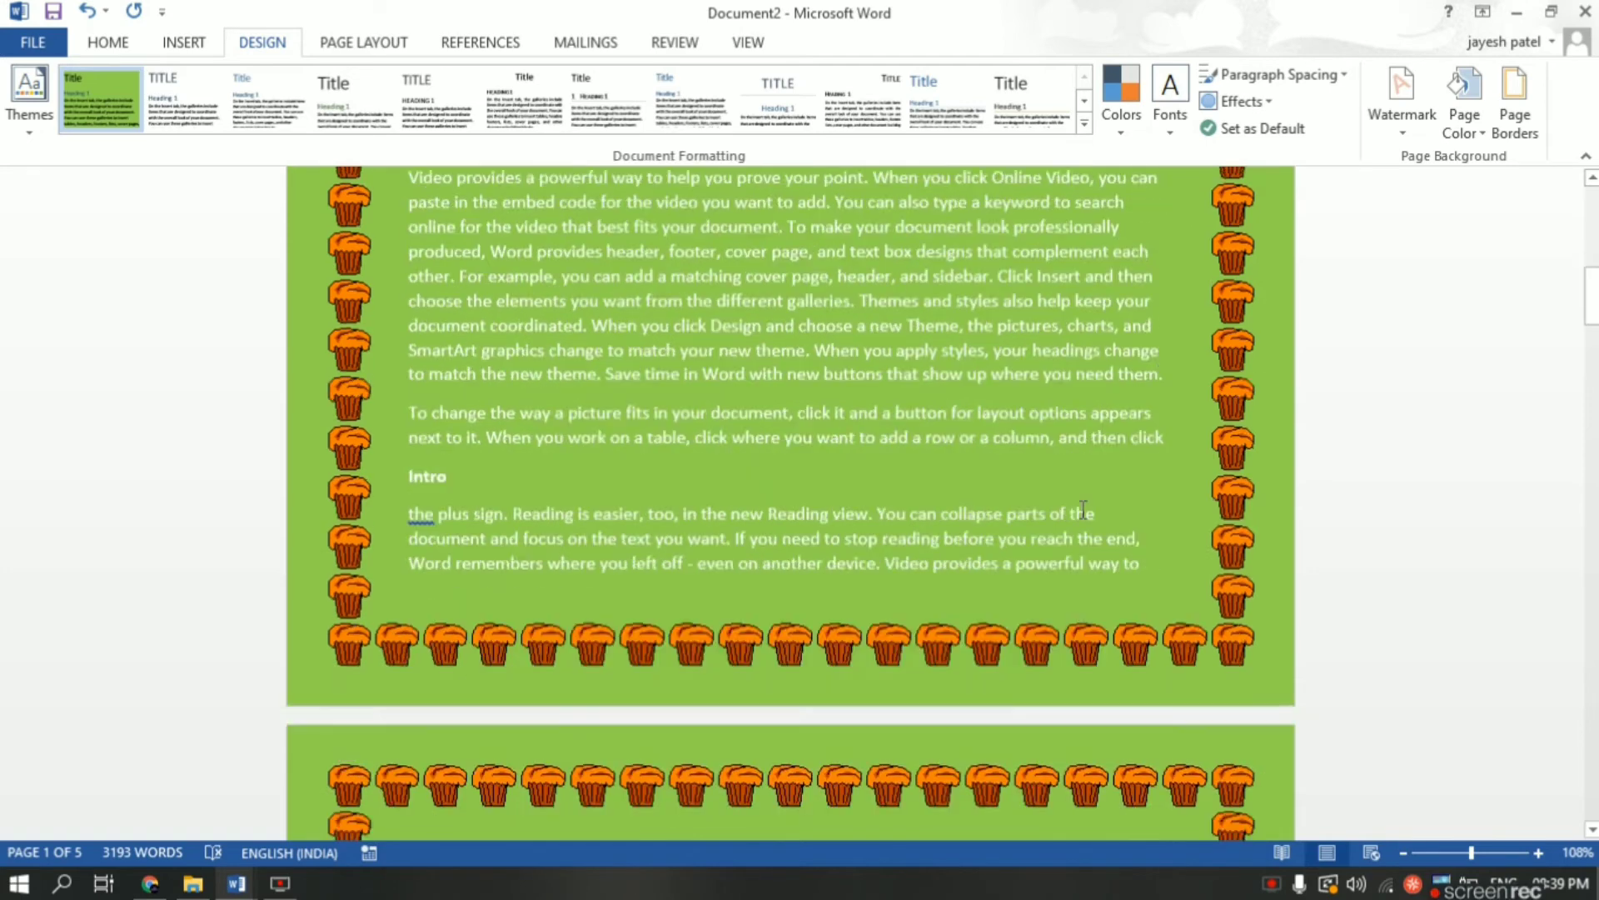
scroll(1082, 510, "down", 4)
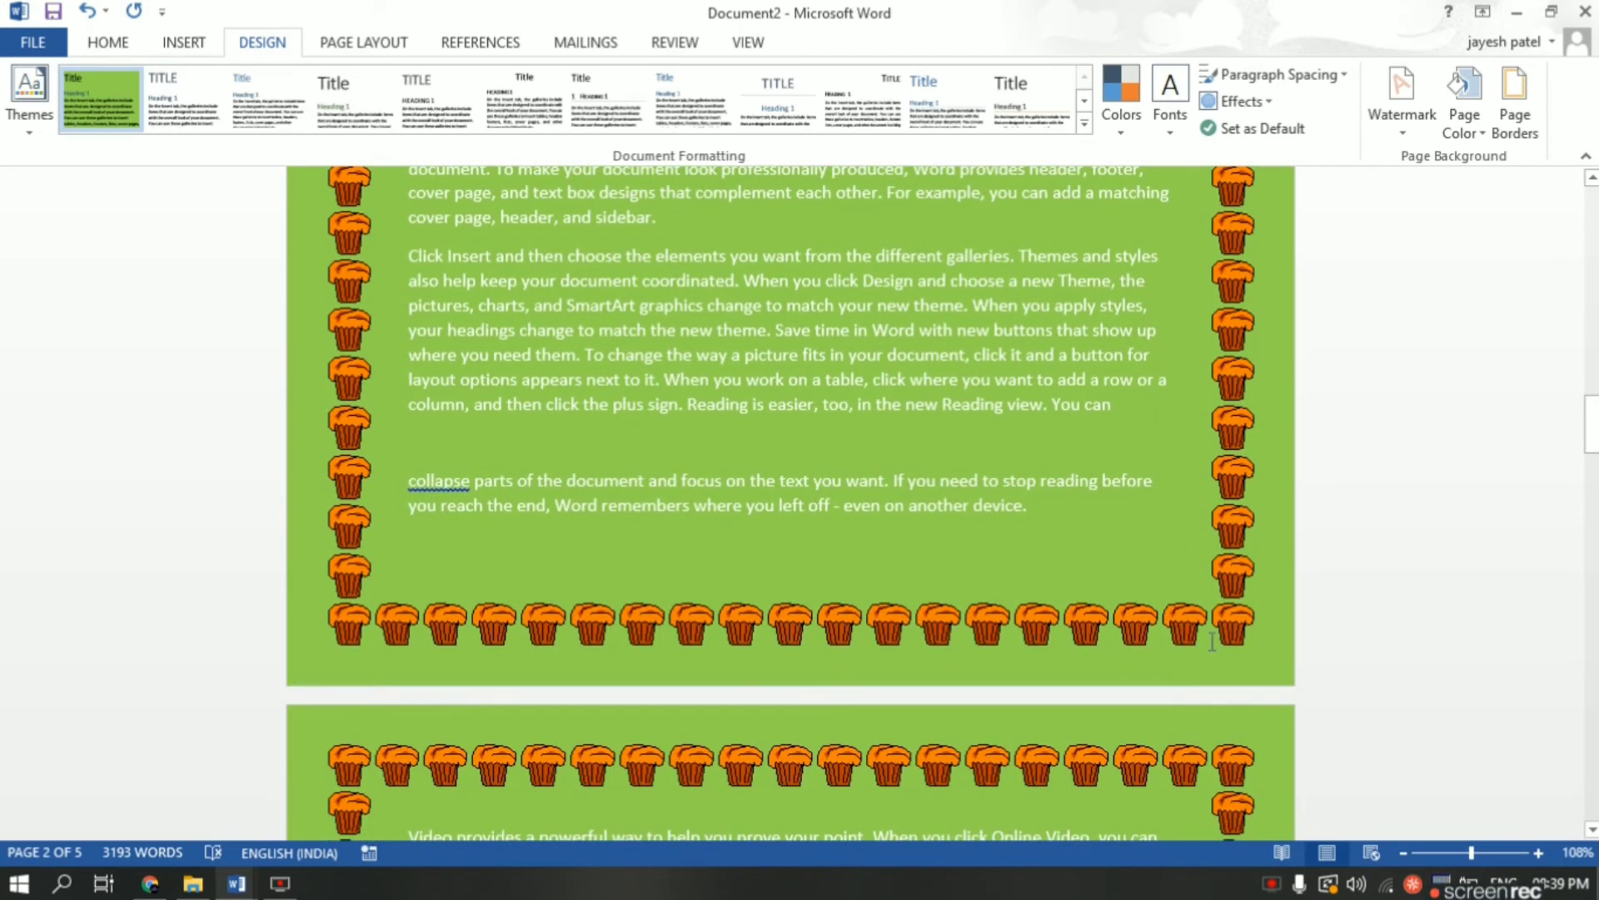
scroll(1212, 641, "up", 6)
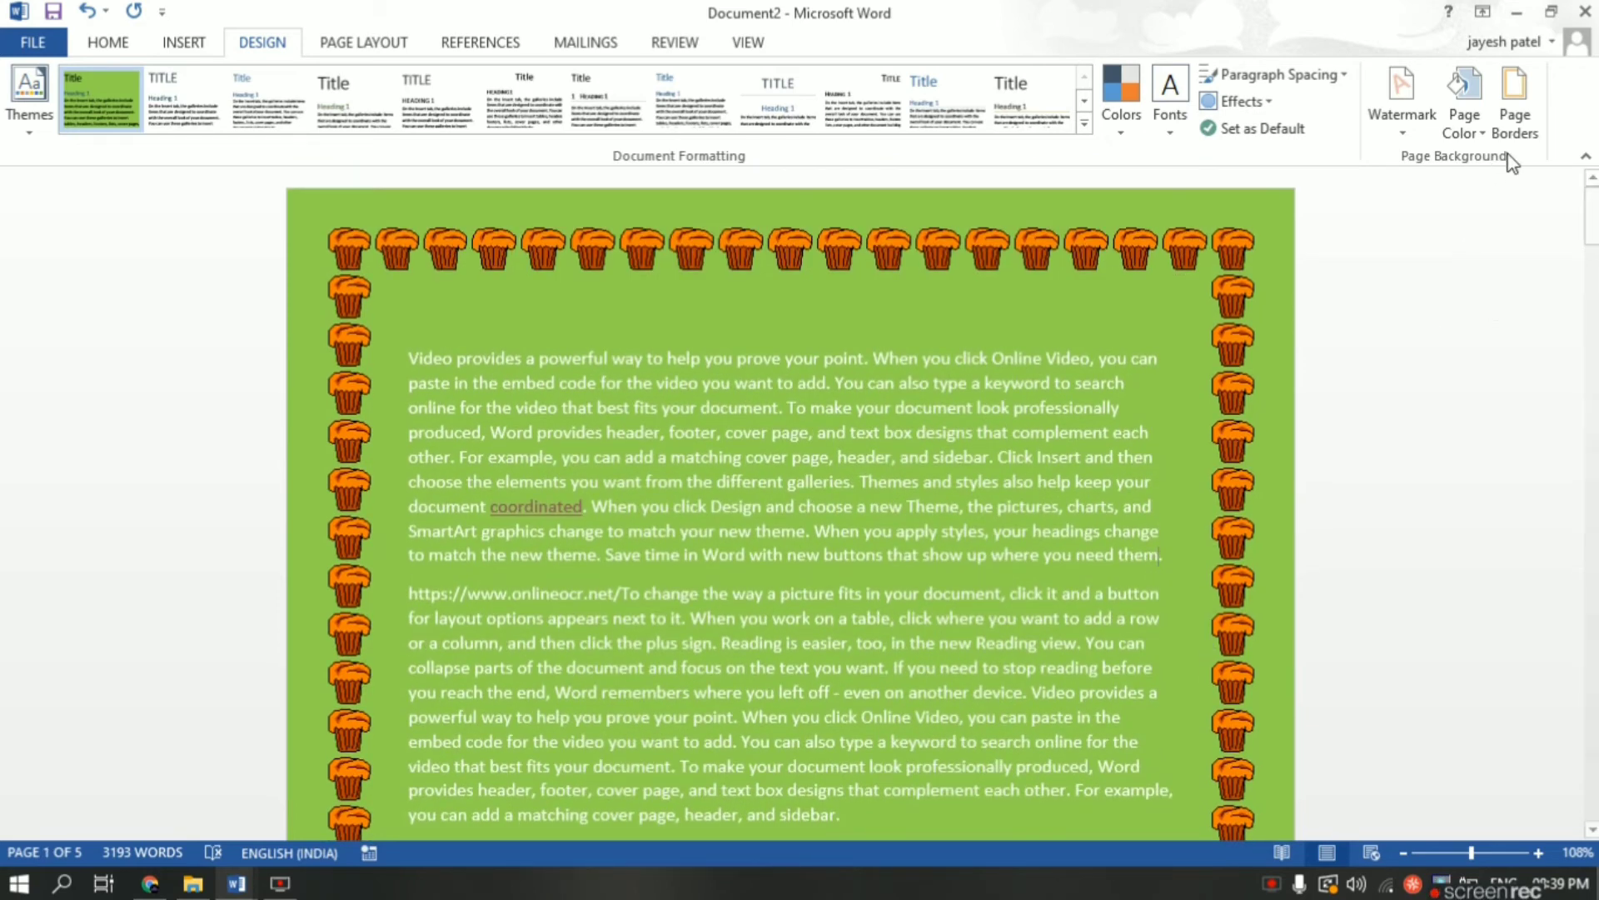
- Examine the fill colours and pattern styles available for paragraph shading, and the paragraph border settings
left_click(1513, 108)
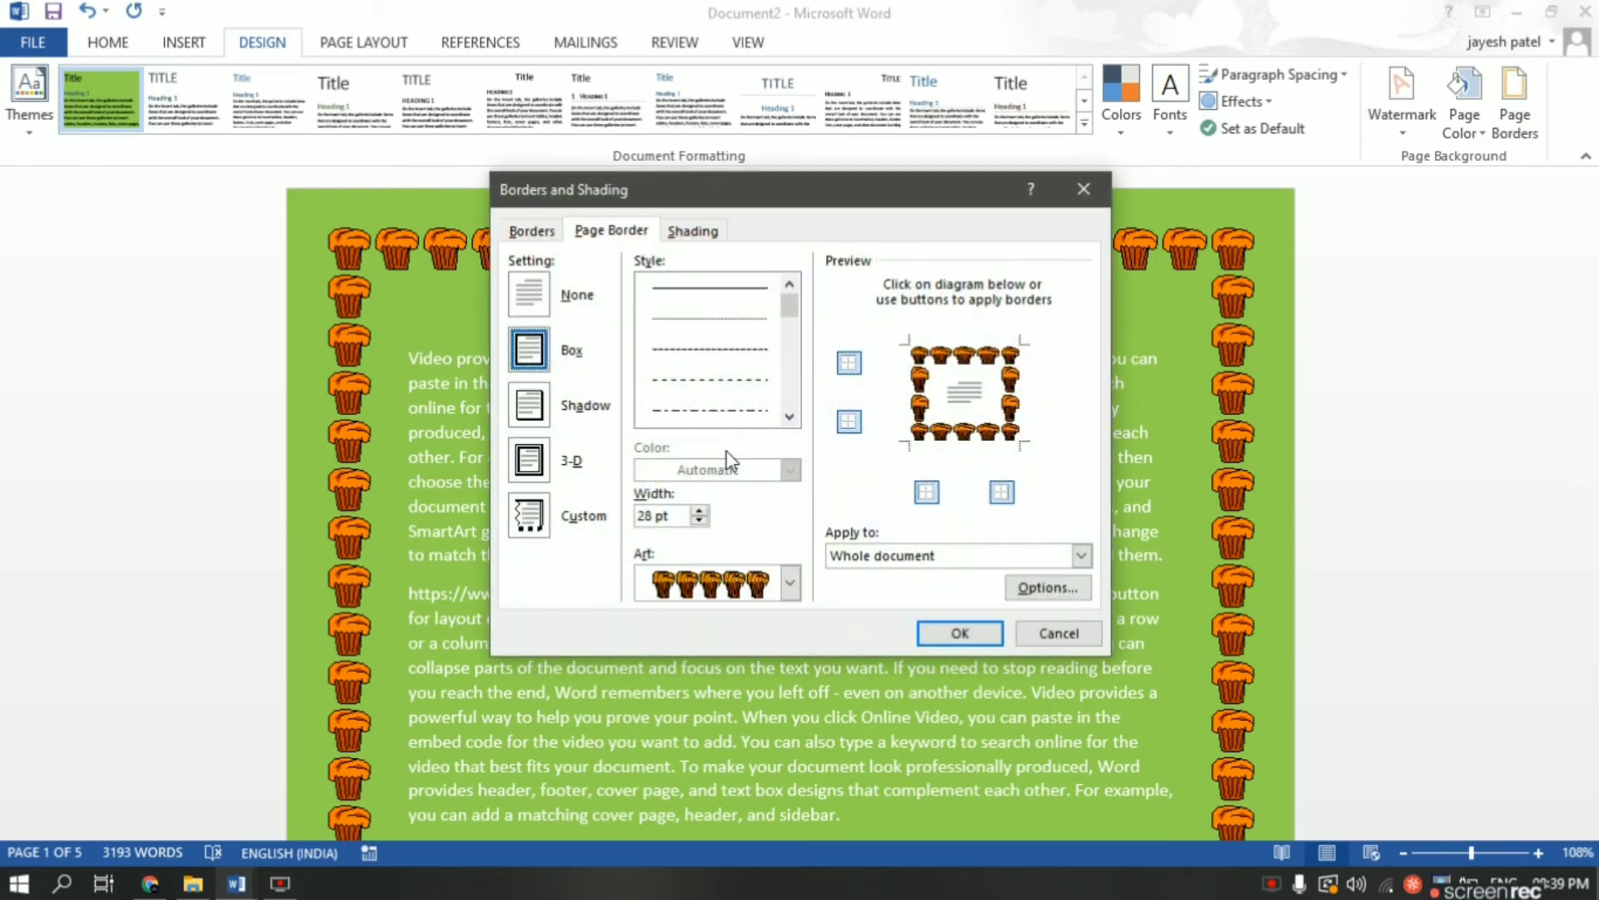
left_click(700, 232)
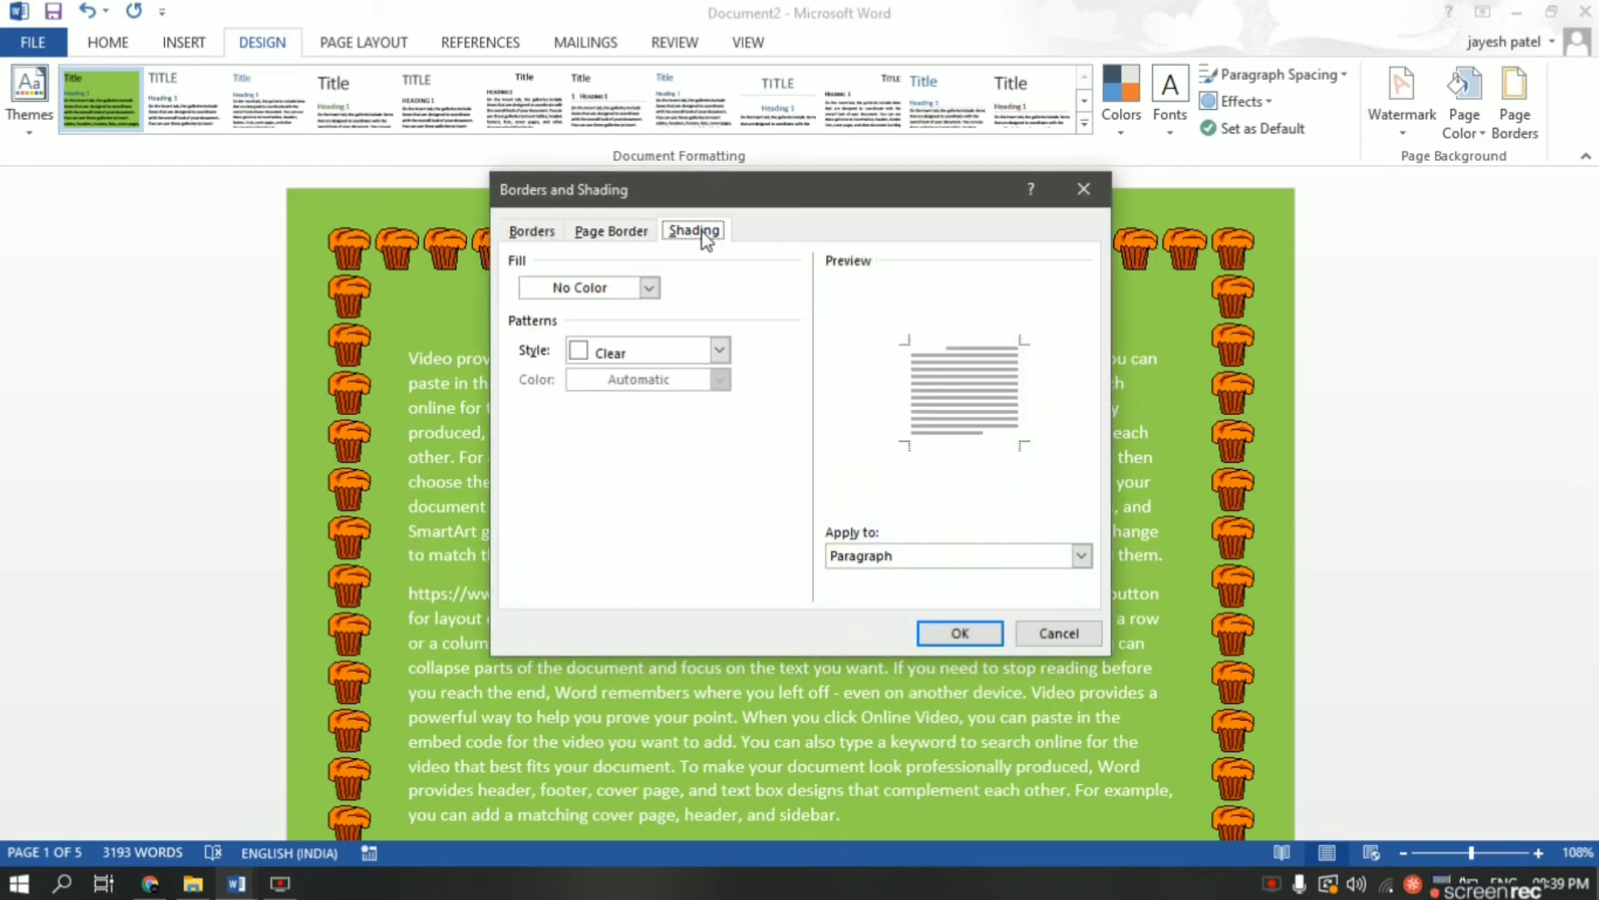
left_click(648, 288)
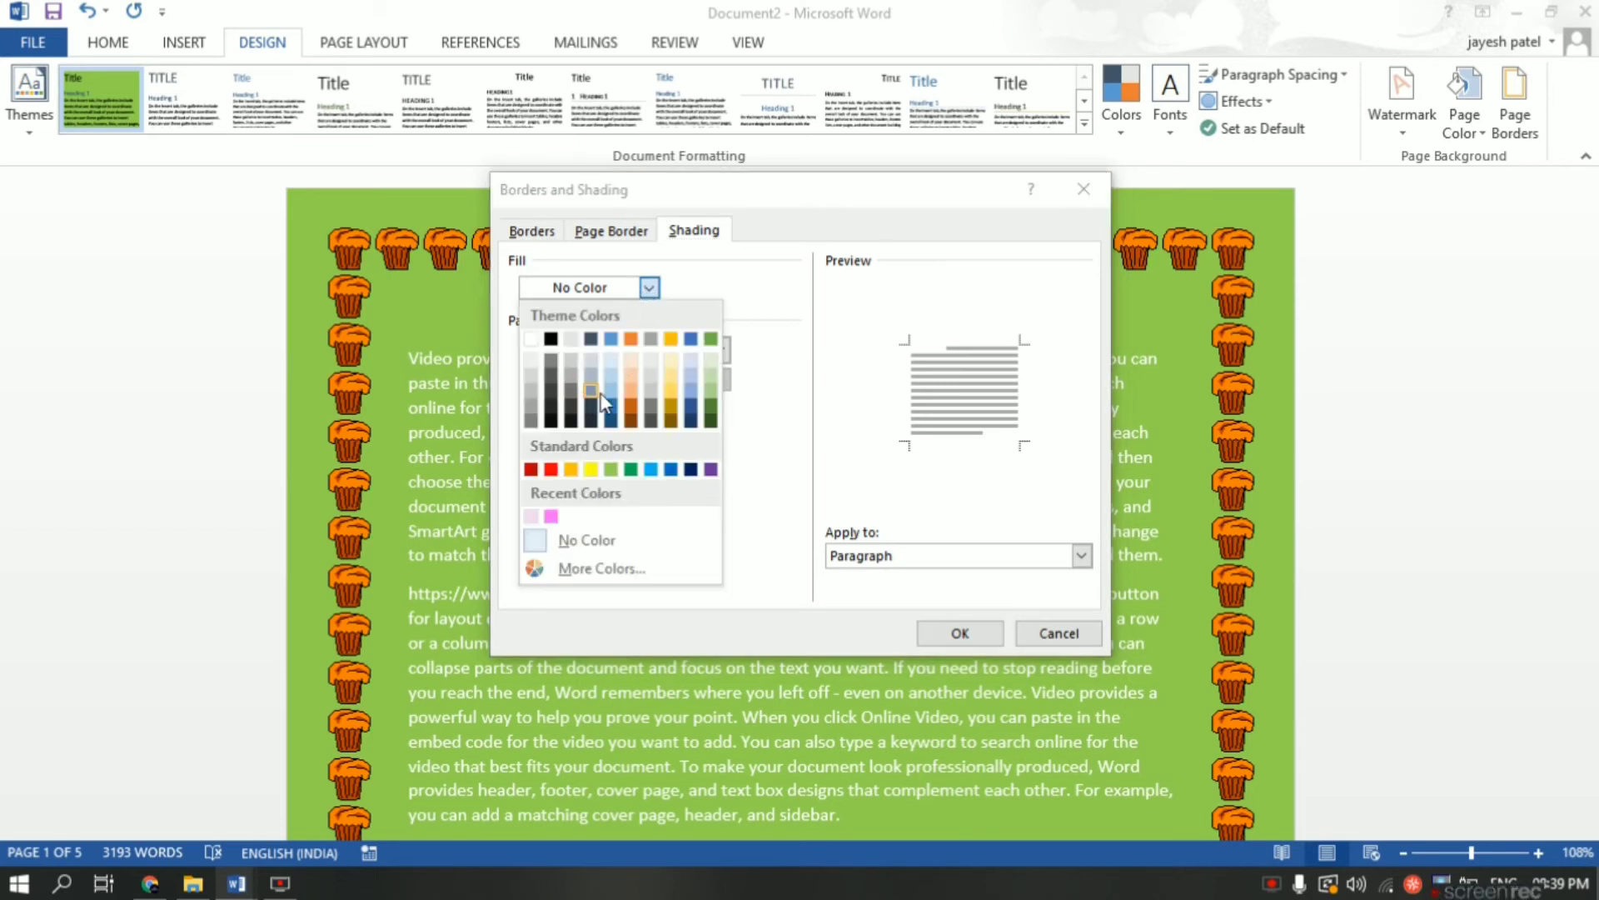
left_click(755, 286)
left_click(717, 349)
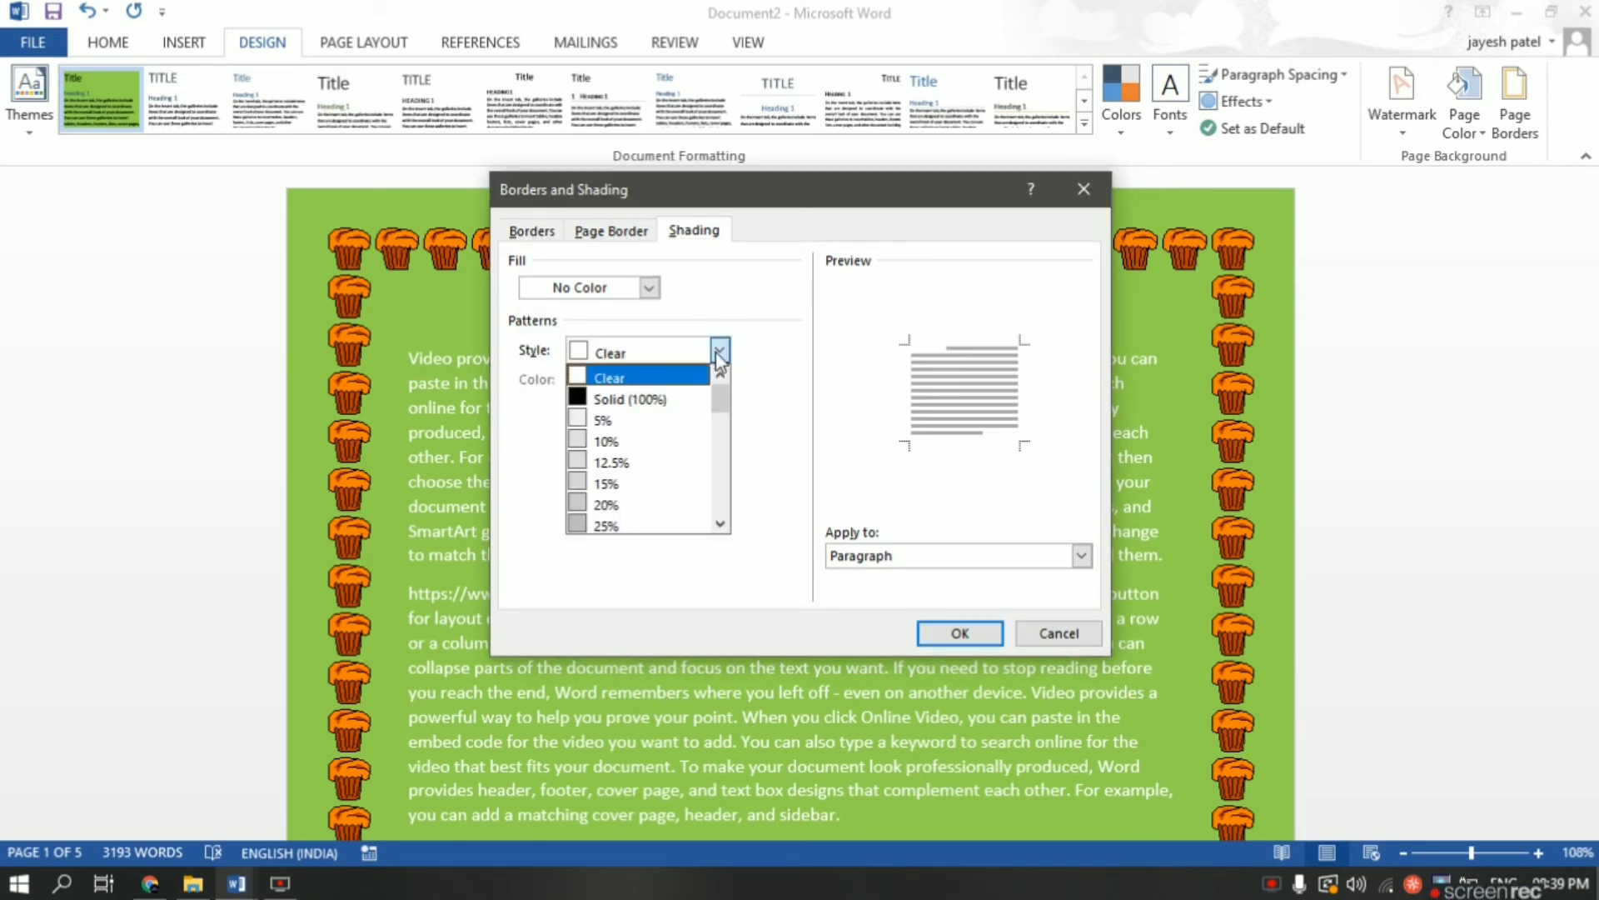
left_click(794, 452)
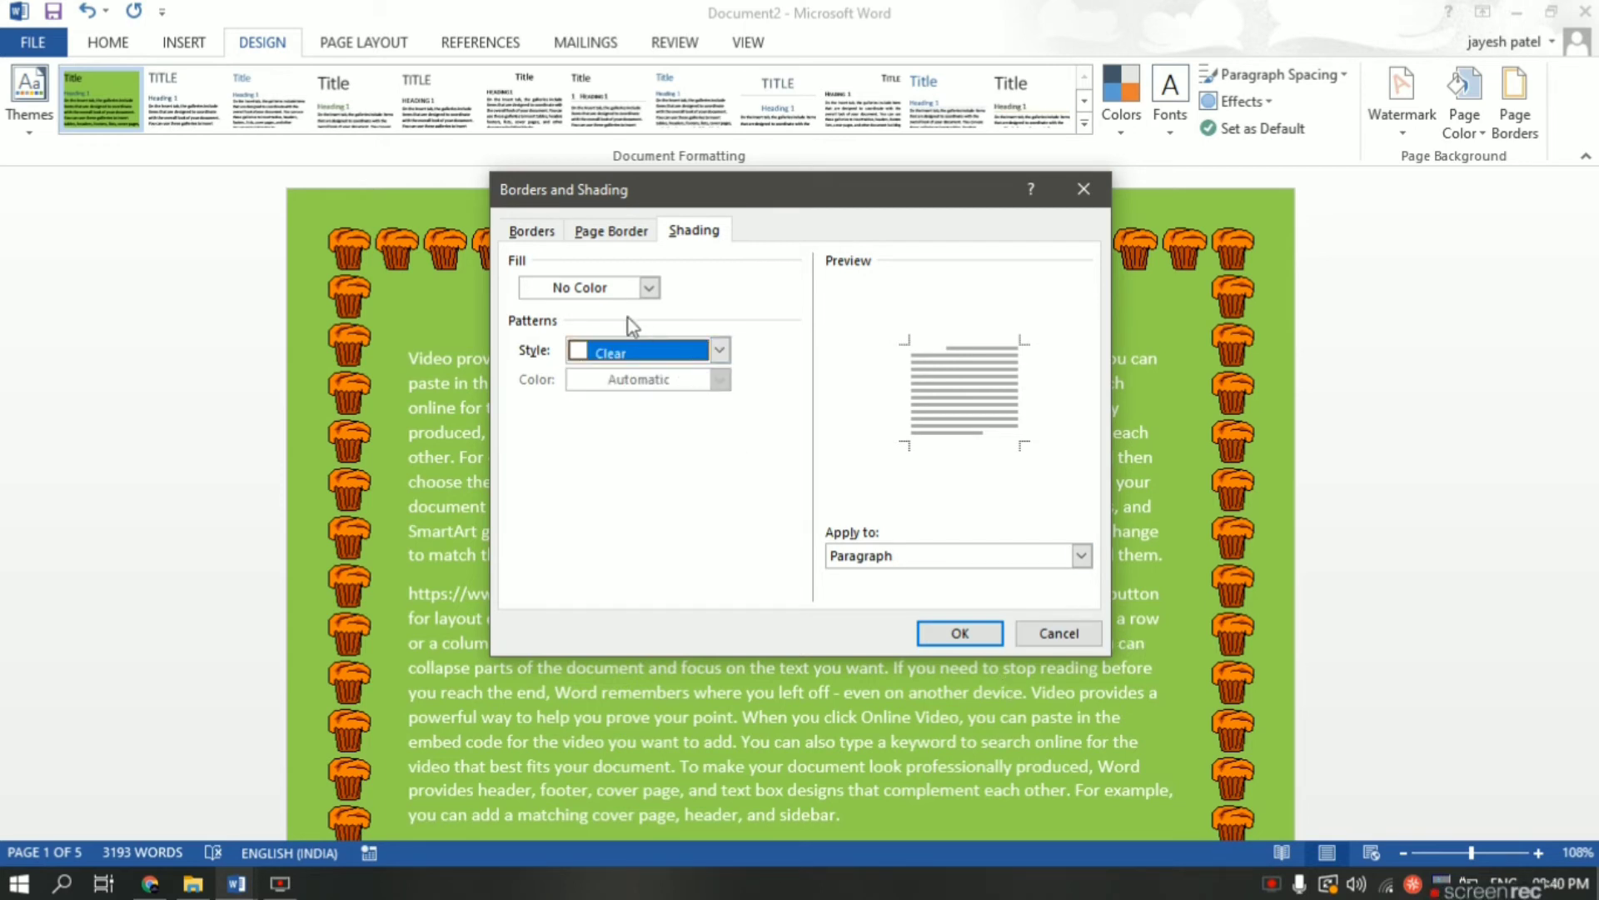
left_click(543, 233)
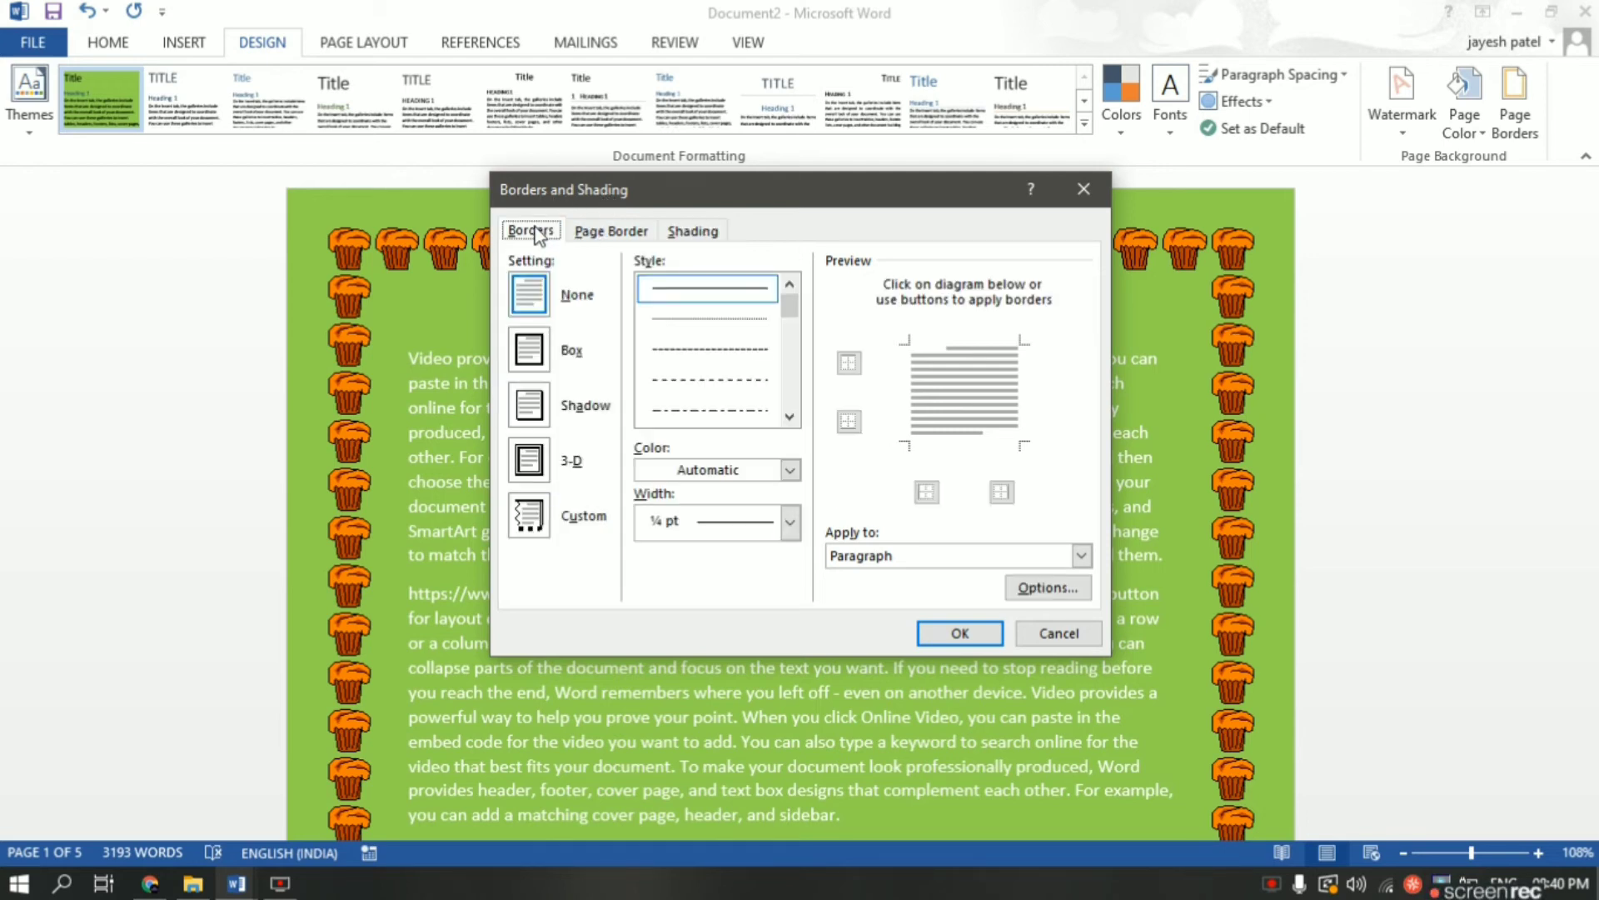
left_click(1074, 634)
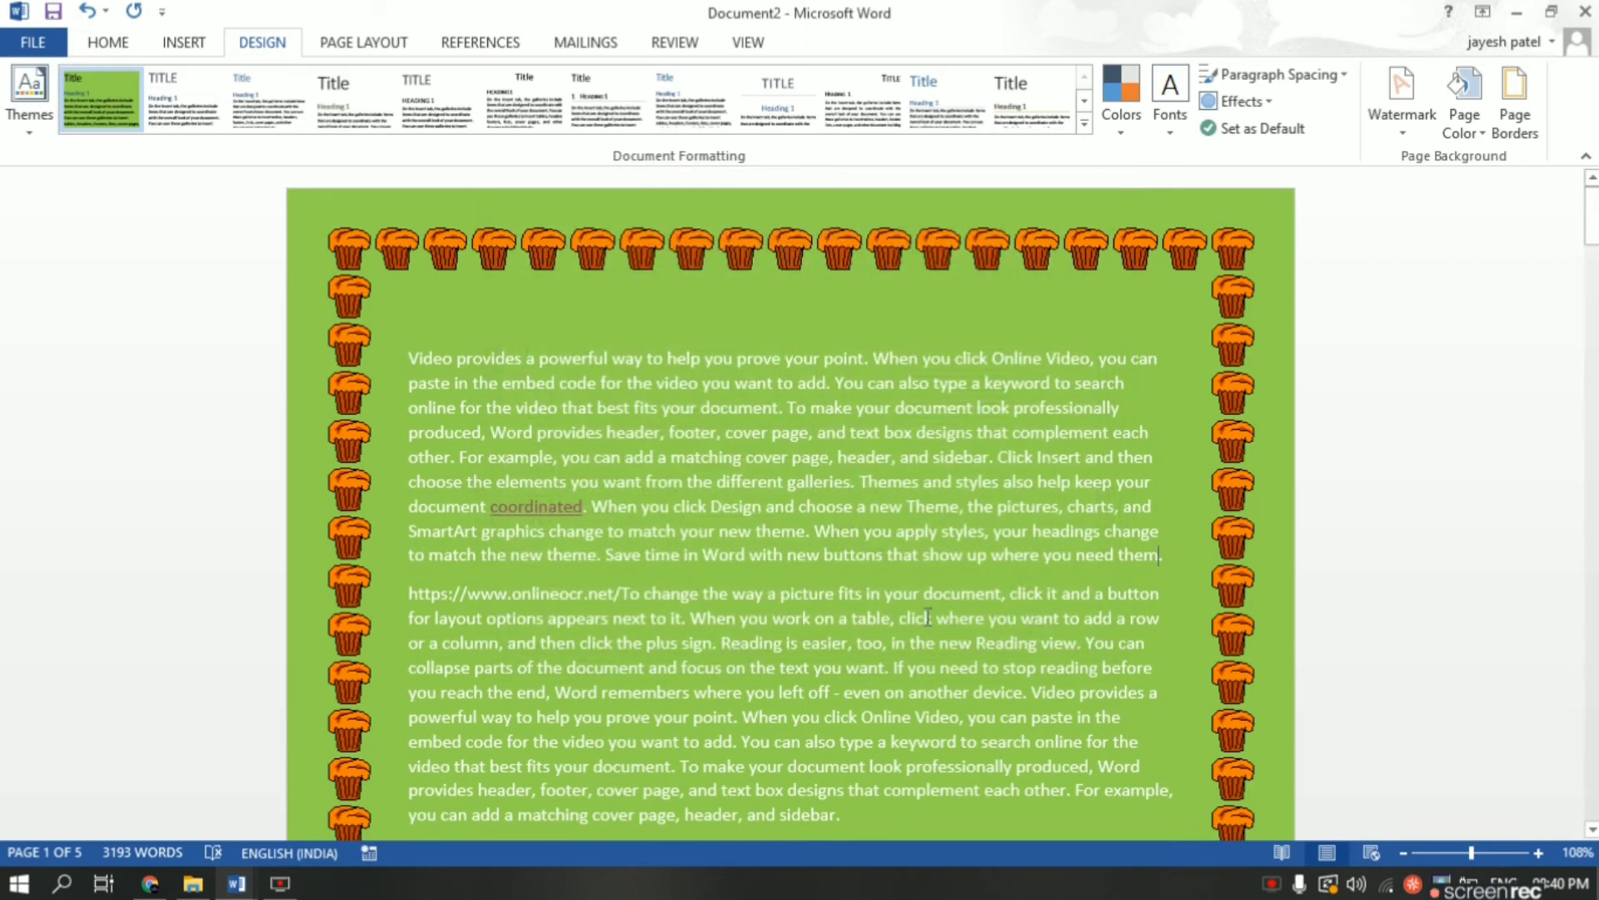
- Put a Box border with a solid ½ pt line around the second paragraph, which starts with the web address
scroll(924, 617, "down", 1)
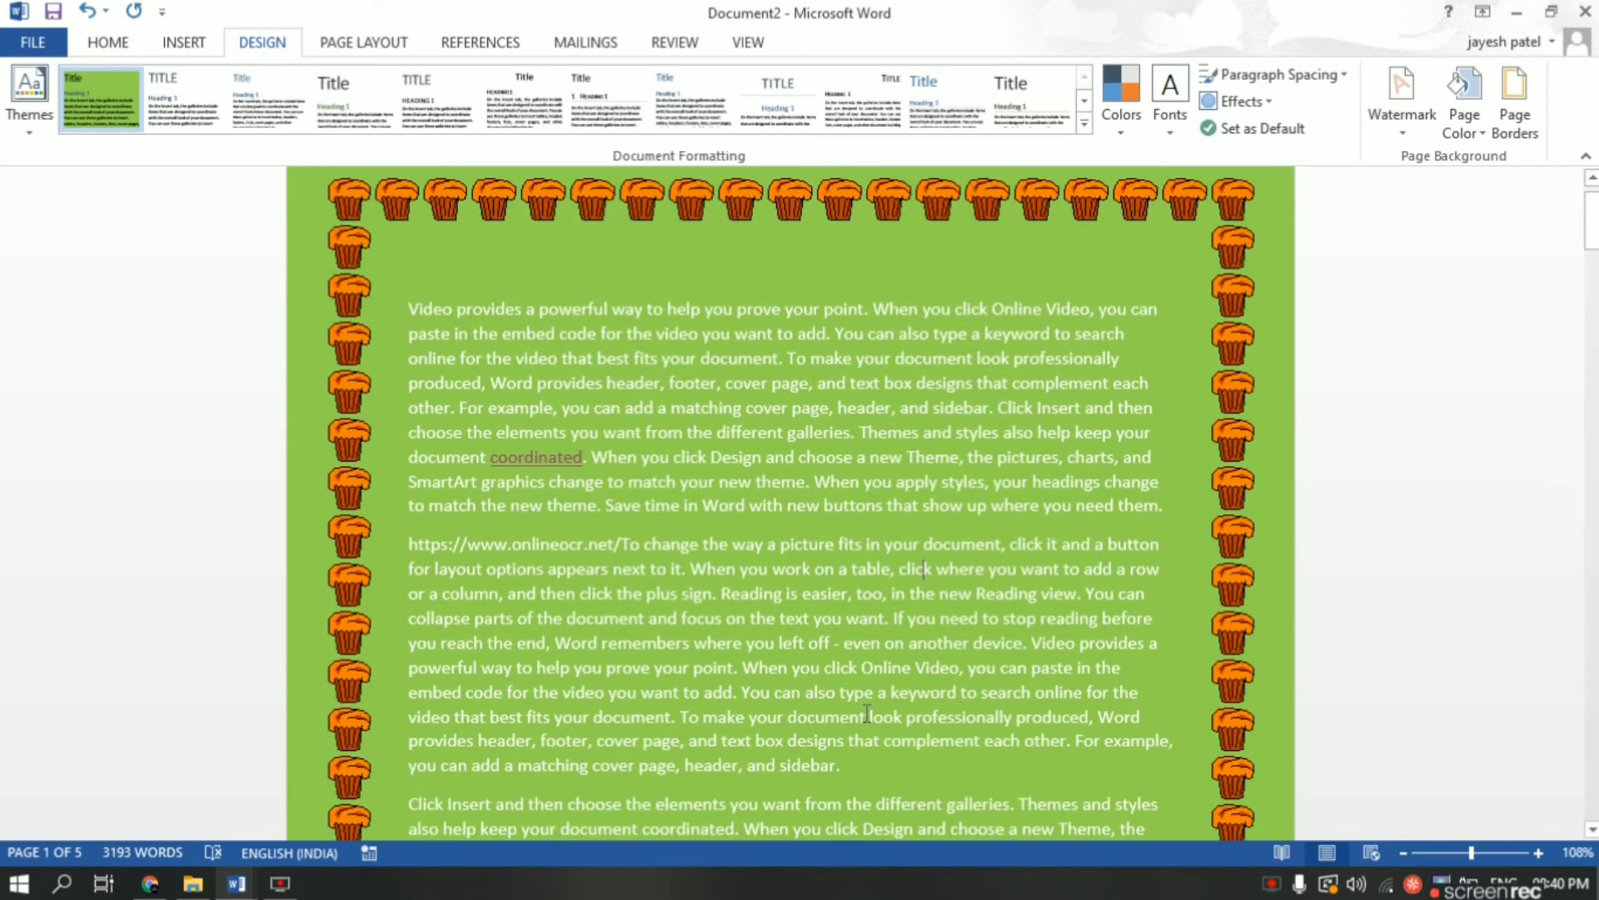
left_click_drag(880, 773, 410, 546)
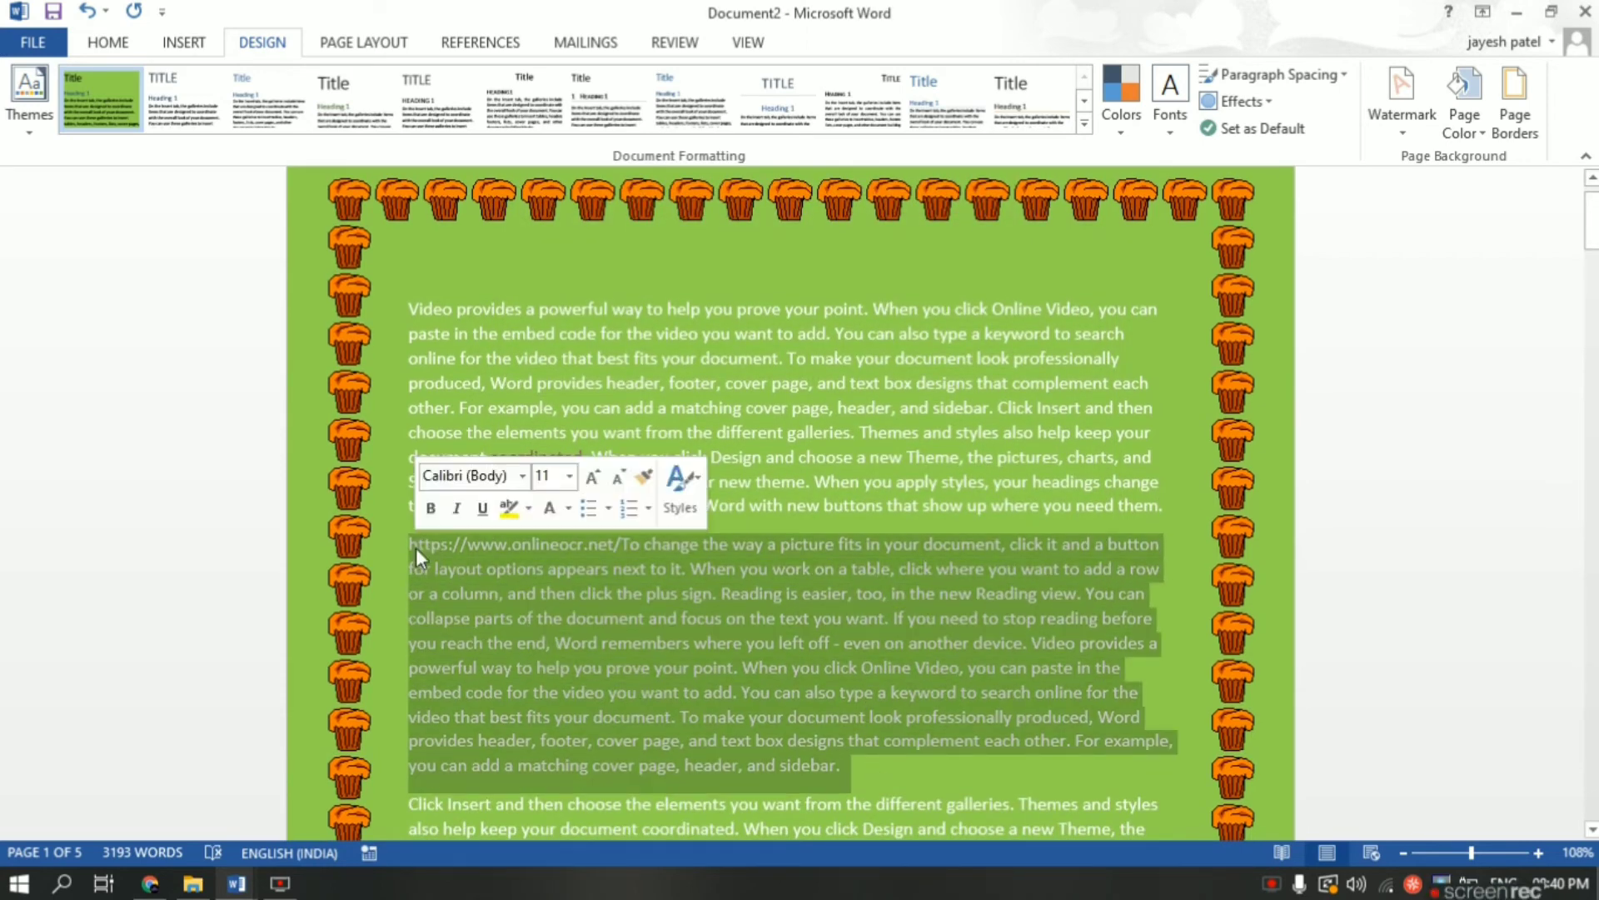
scroll(1196, 204, "down", 3)
left_click(1514, 109)
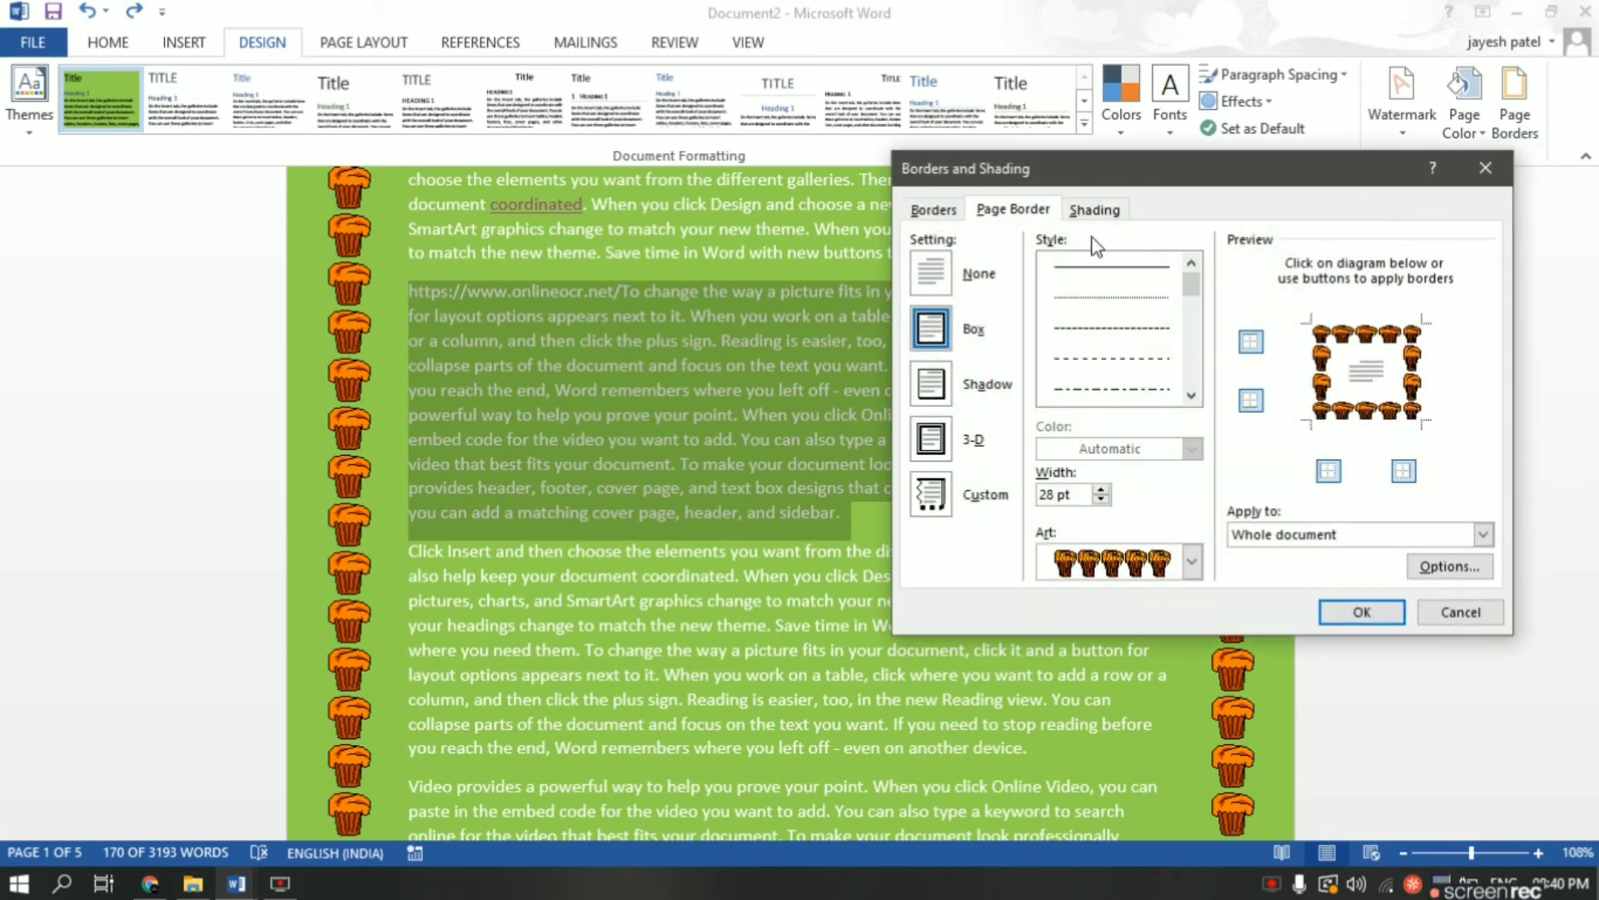
left_click(935, 215)
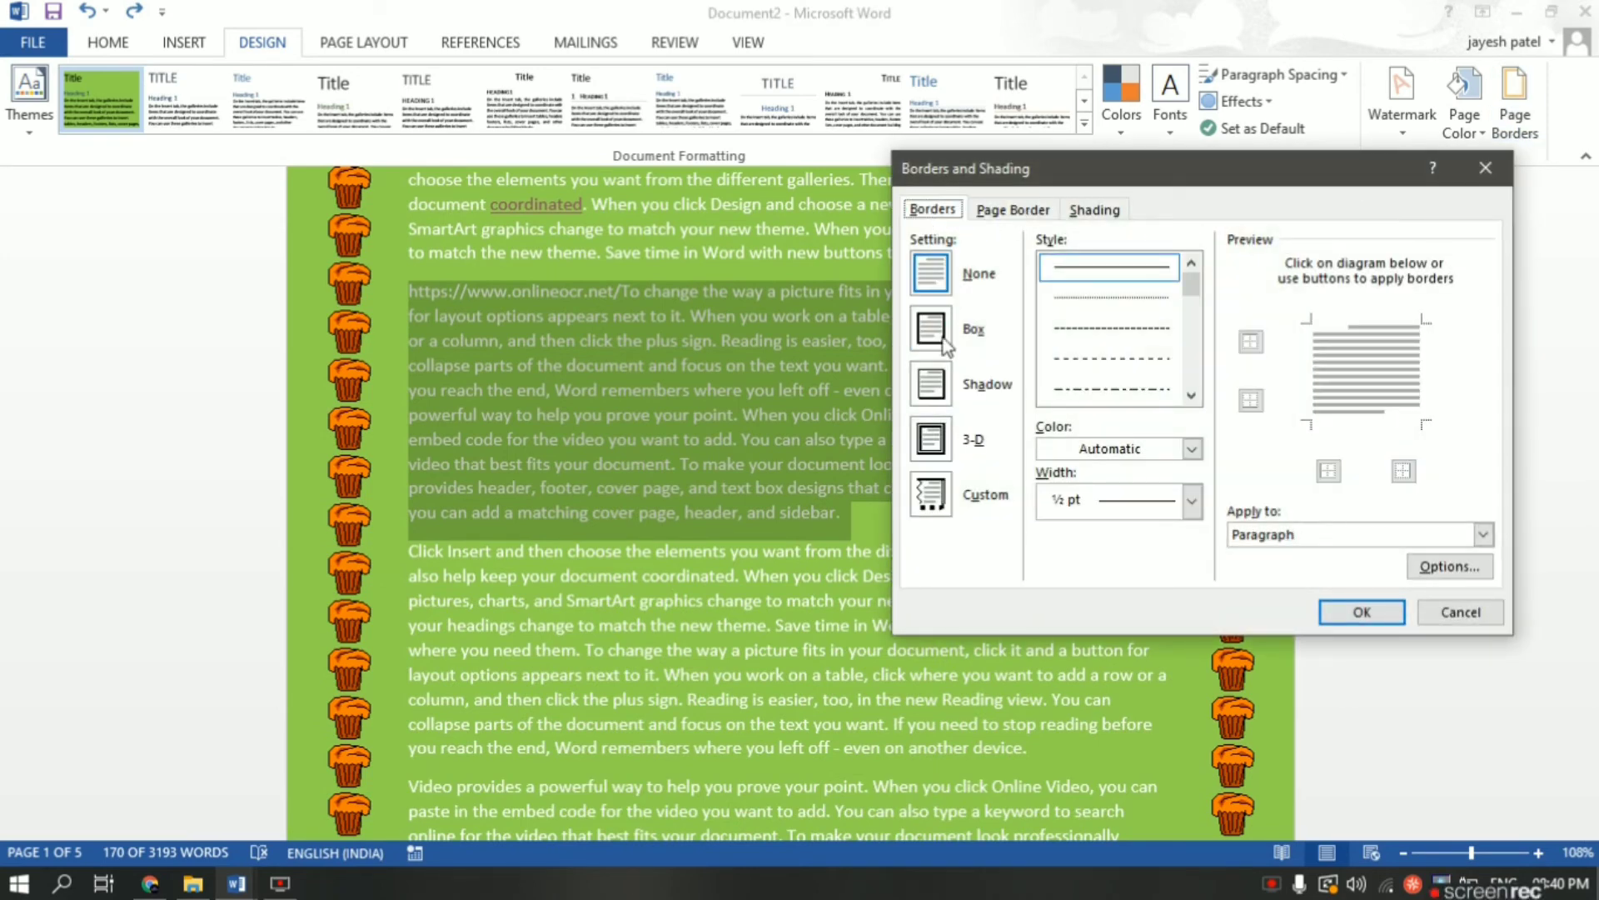
left_click(1003, 212)
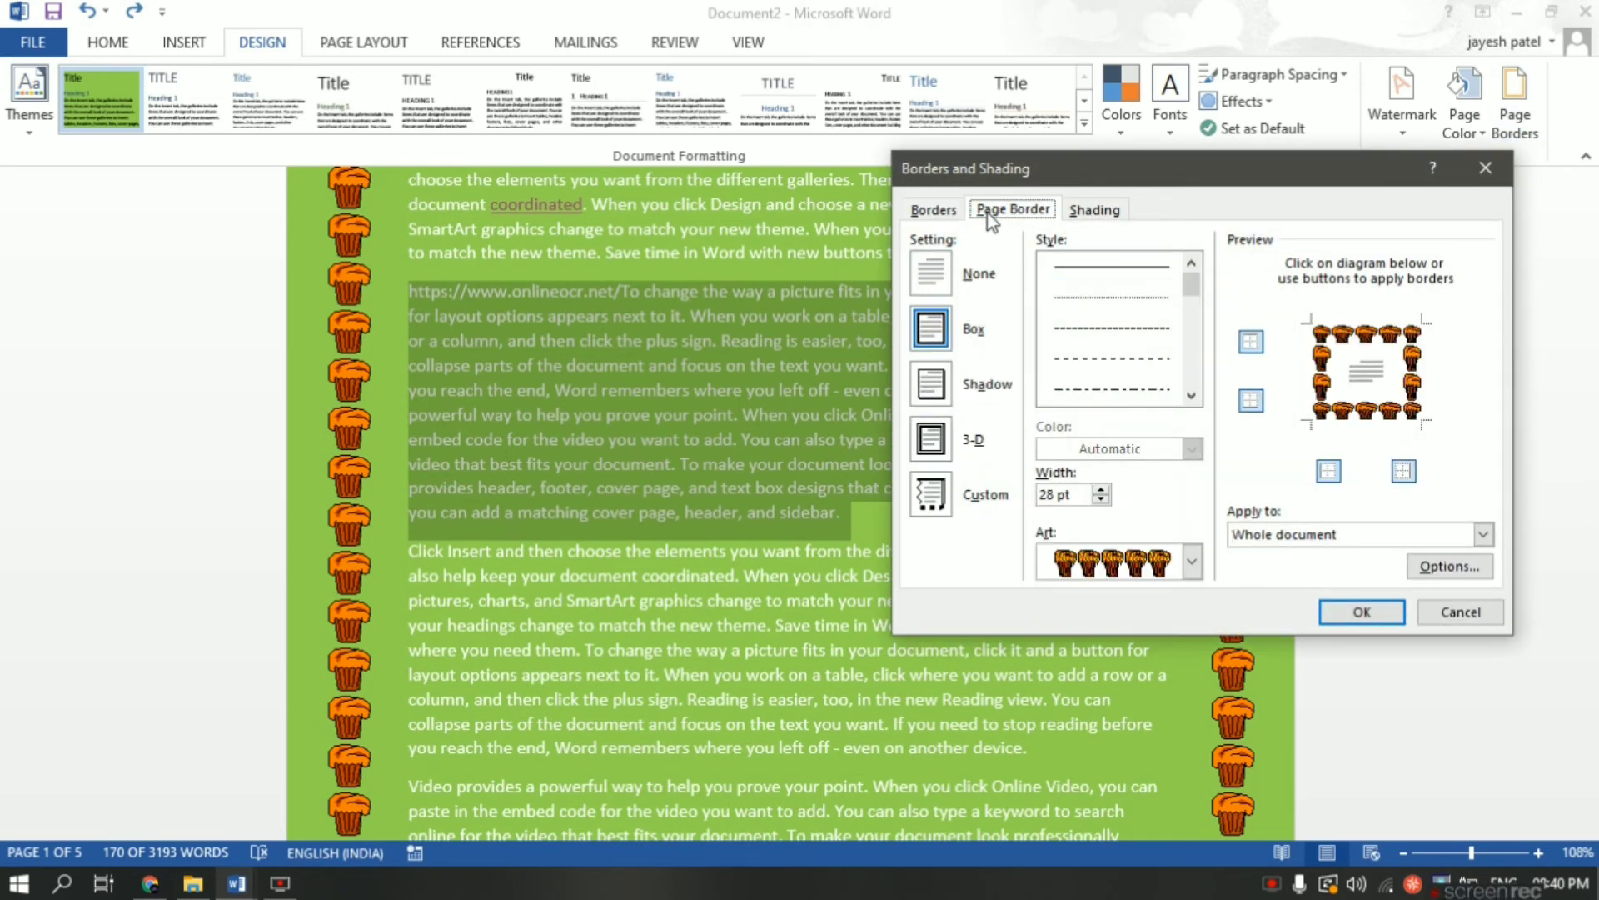
left_click(939, 213)
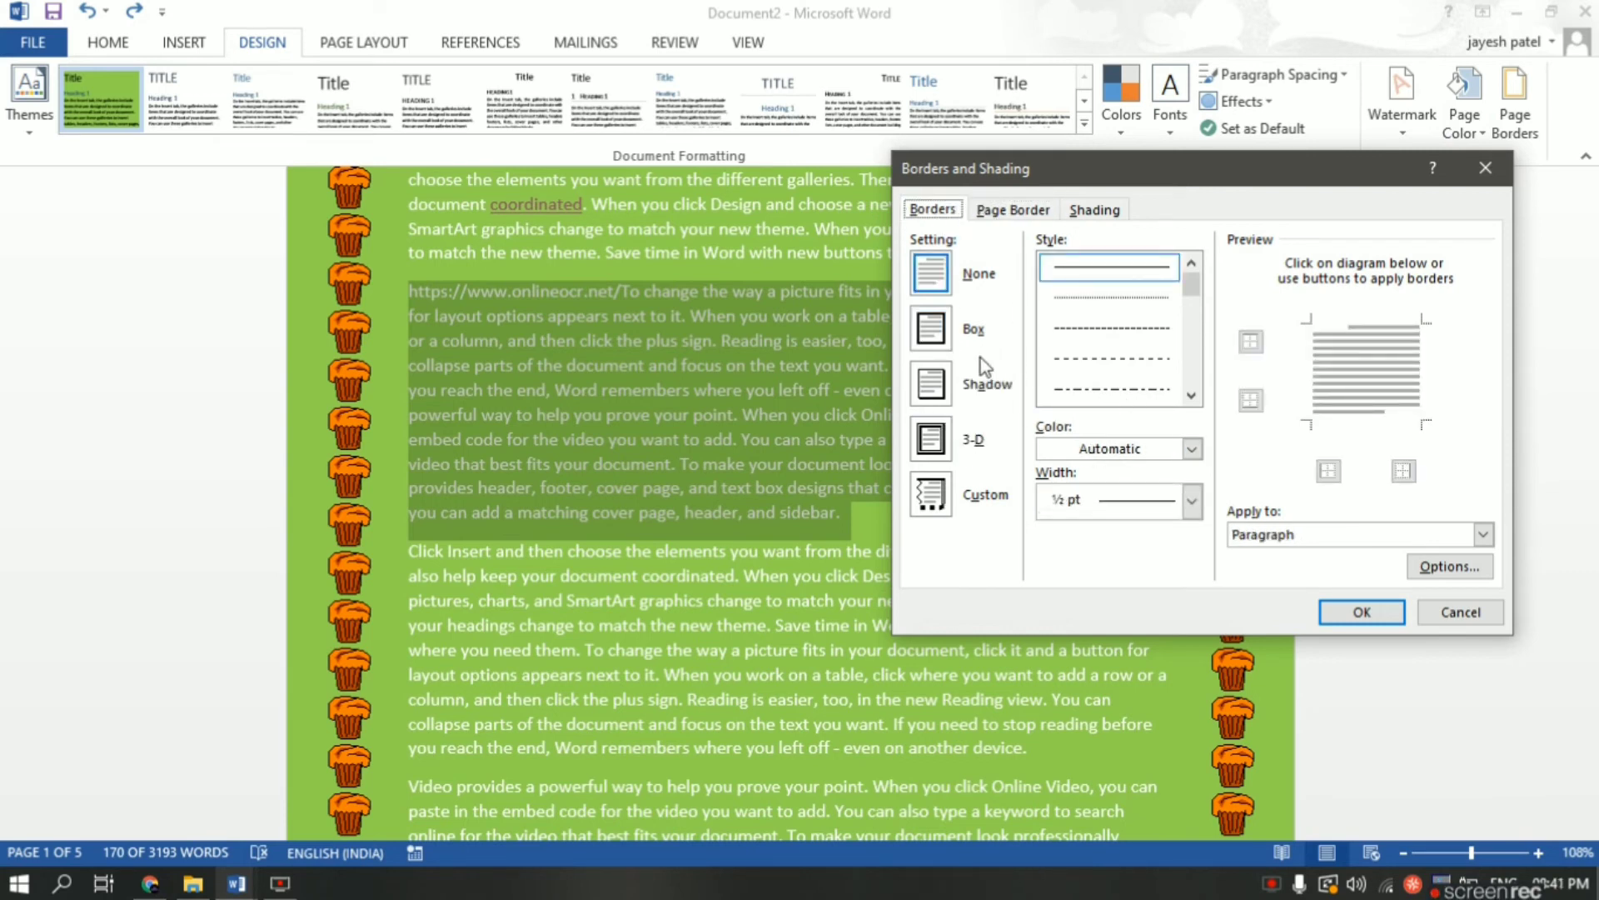
left_click(942, 335)
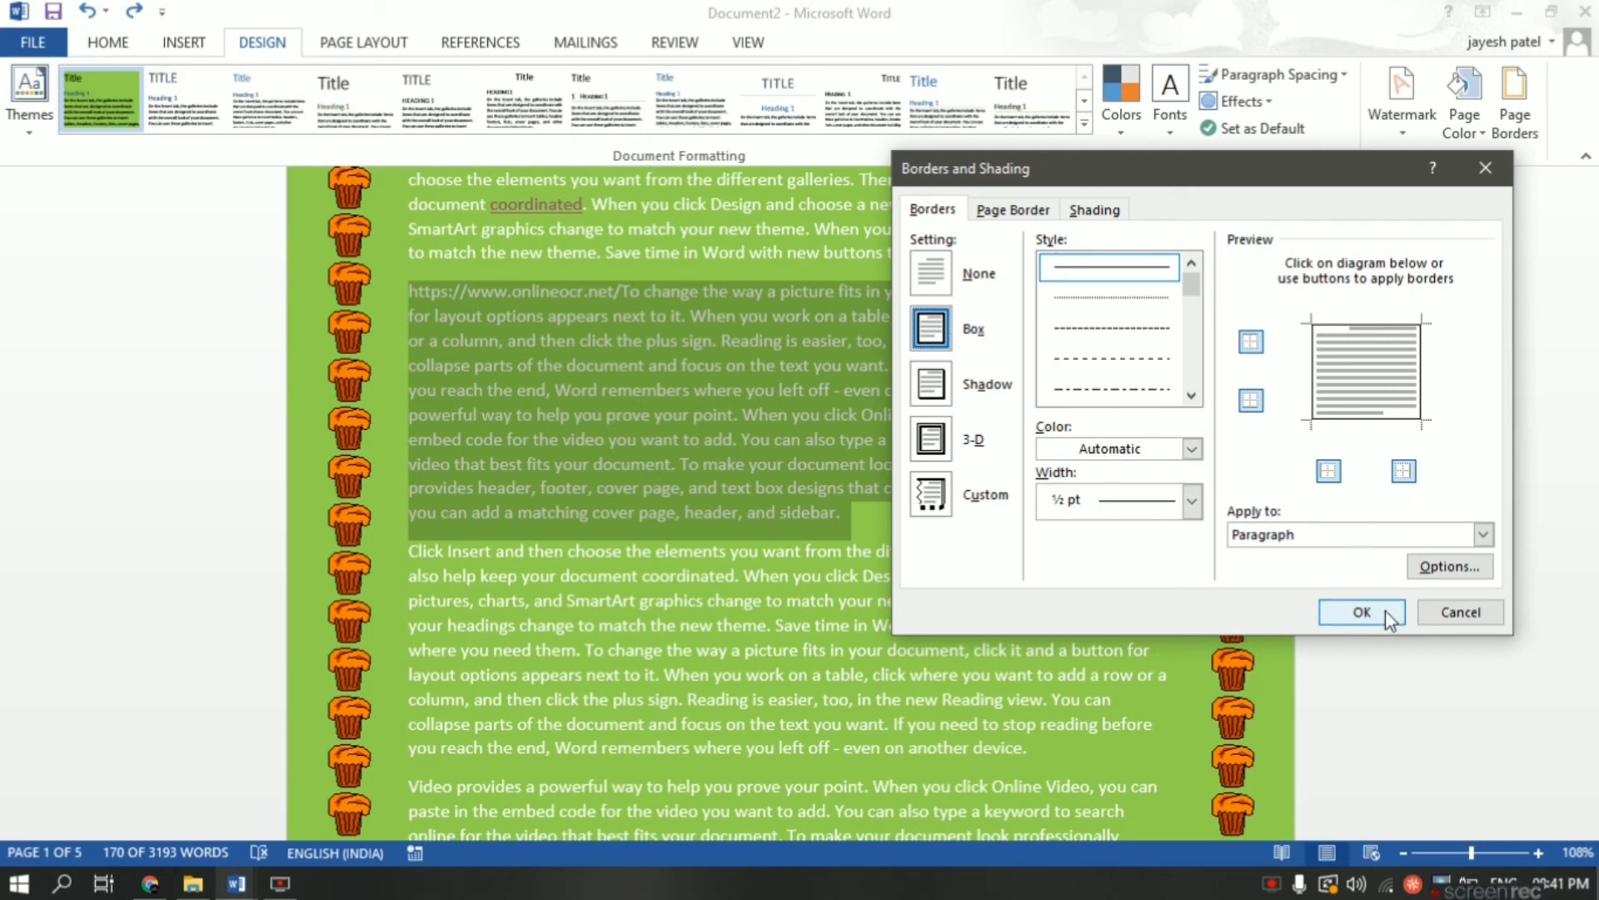
left_click(1362, 611)
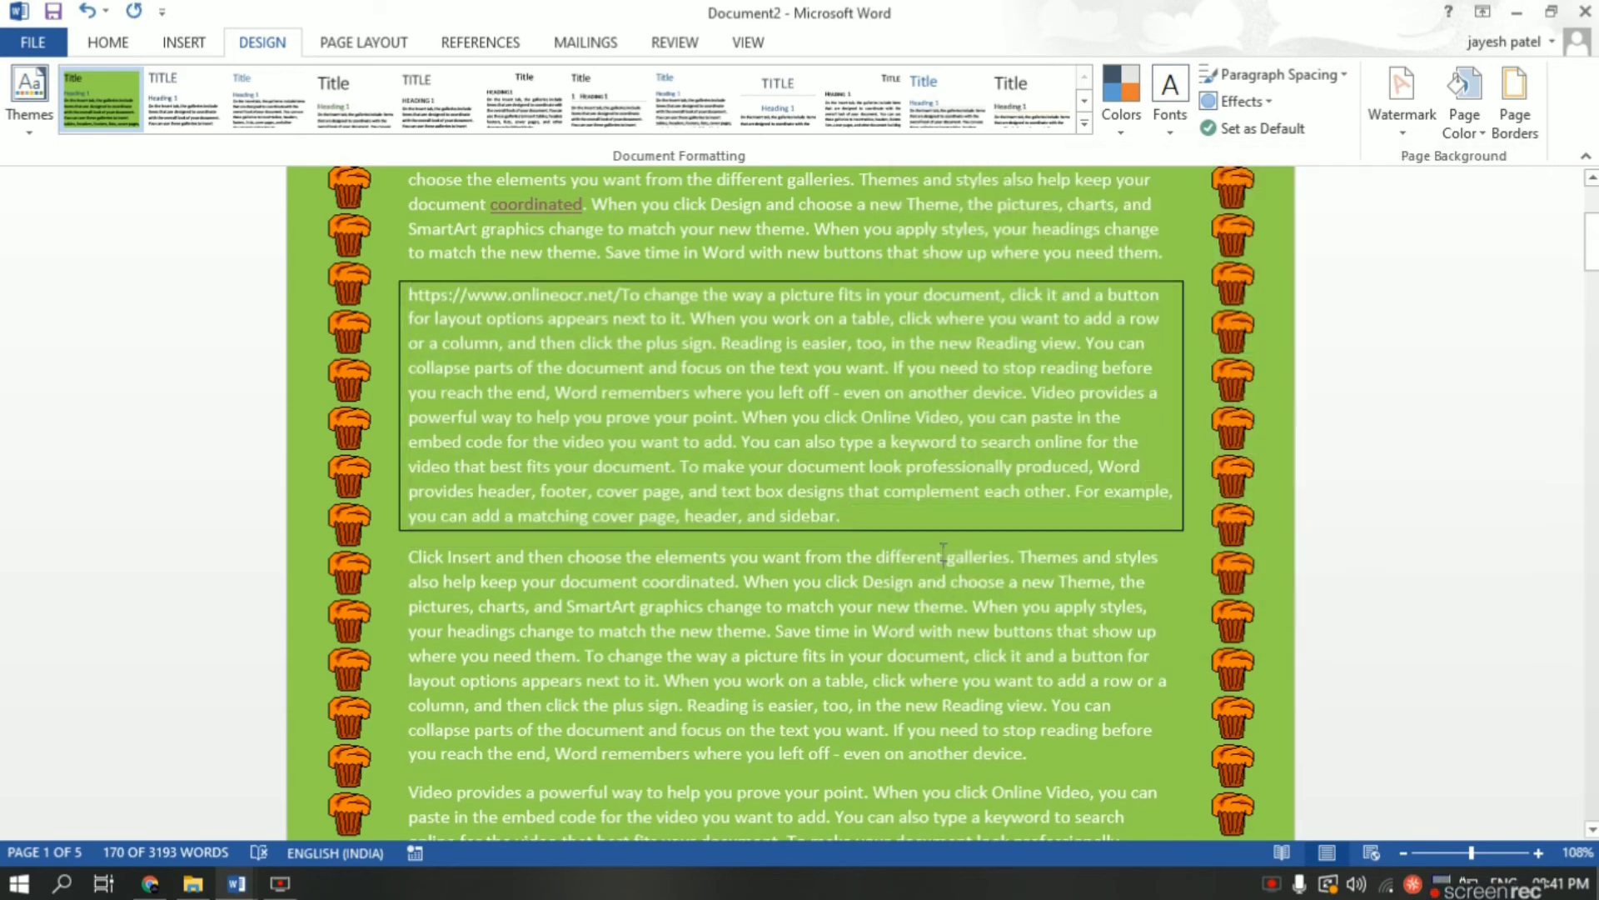
- Review the boxed second paragraph and compare it with the cupcake page border across the document's pages
scroll(944, 550, "up", 1)
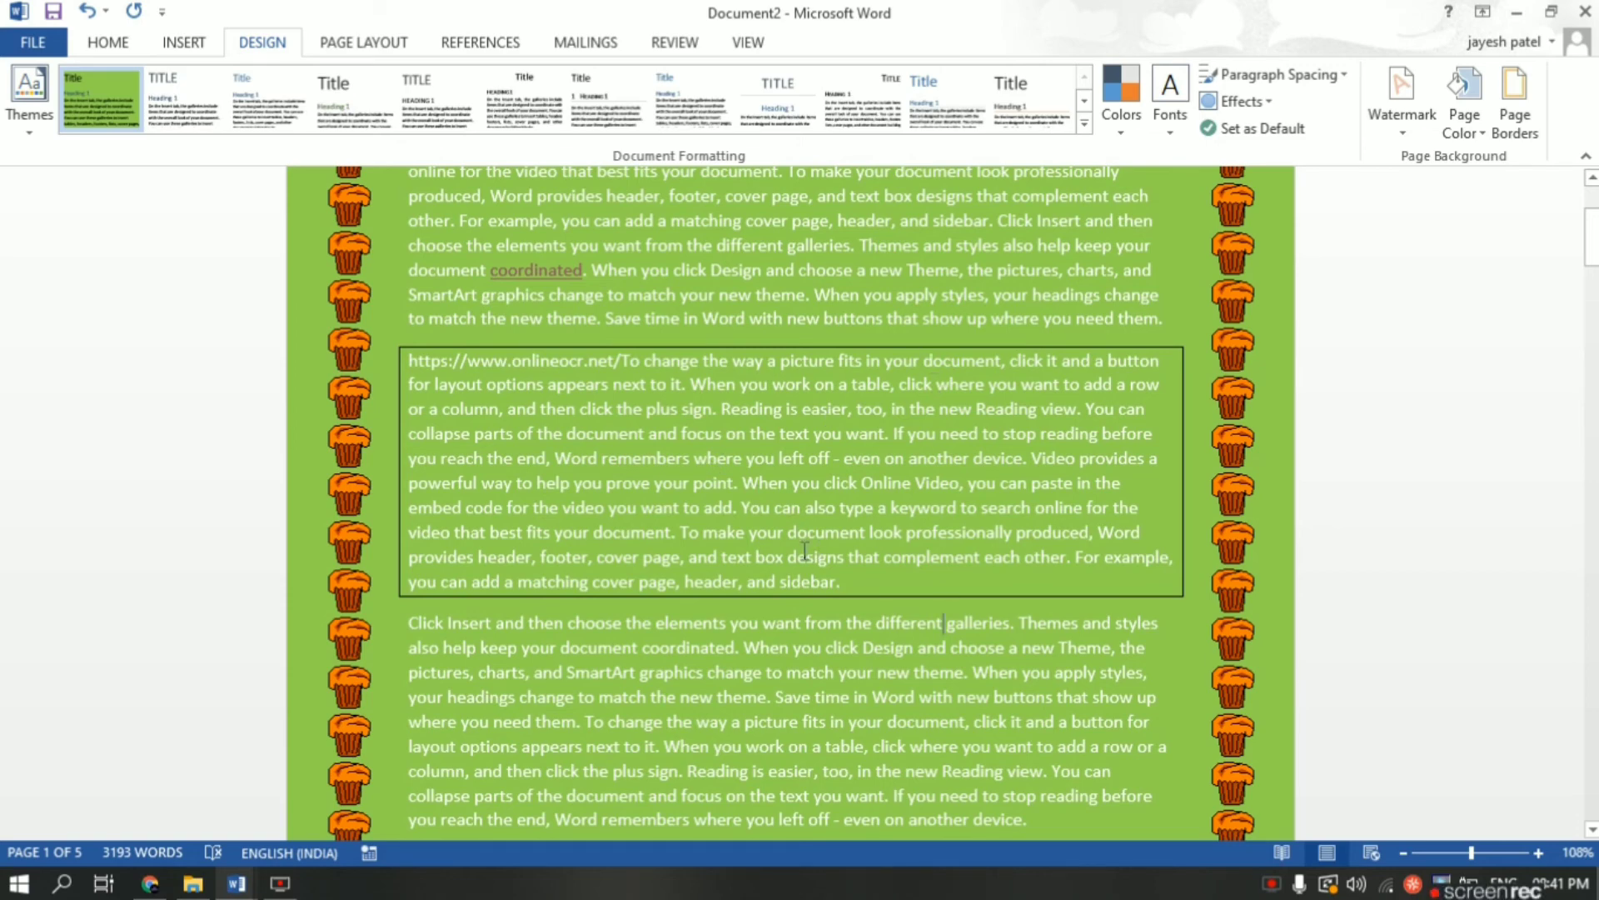
left_click_drag(861, 581, 455, 381)
left_click(455, 381)
scroll(643, 514, "down", 20)
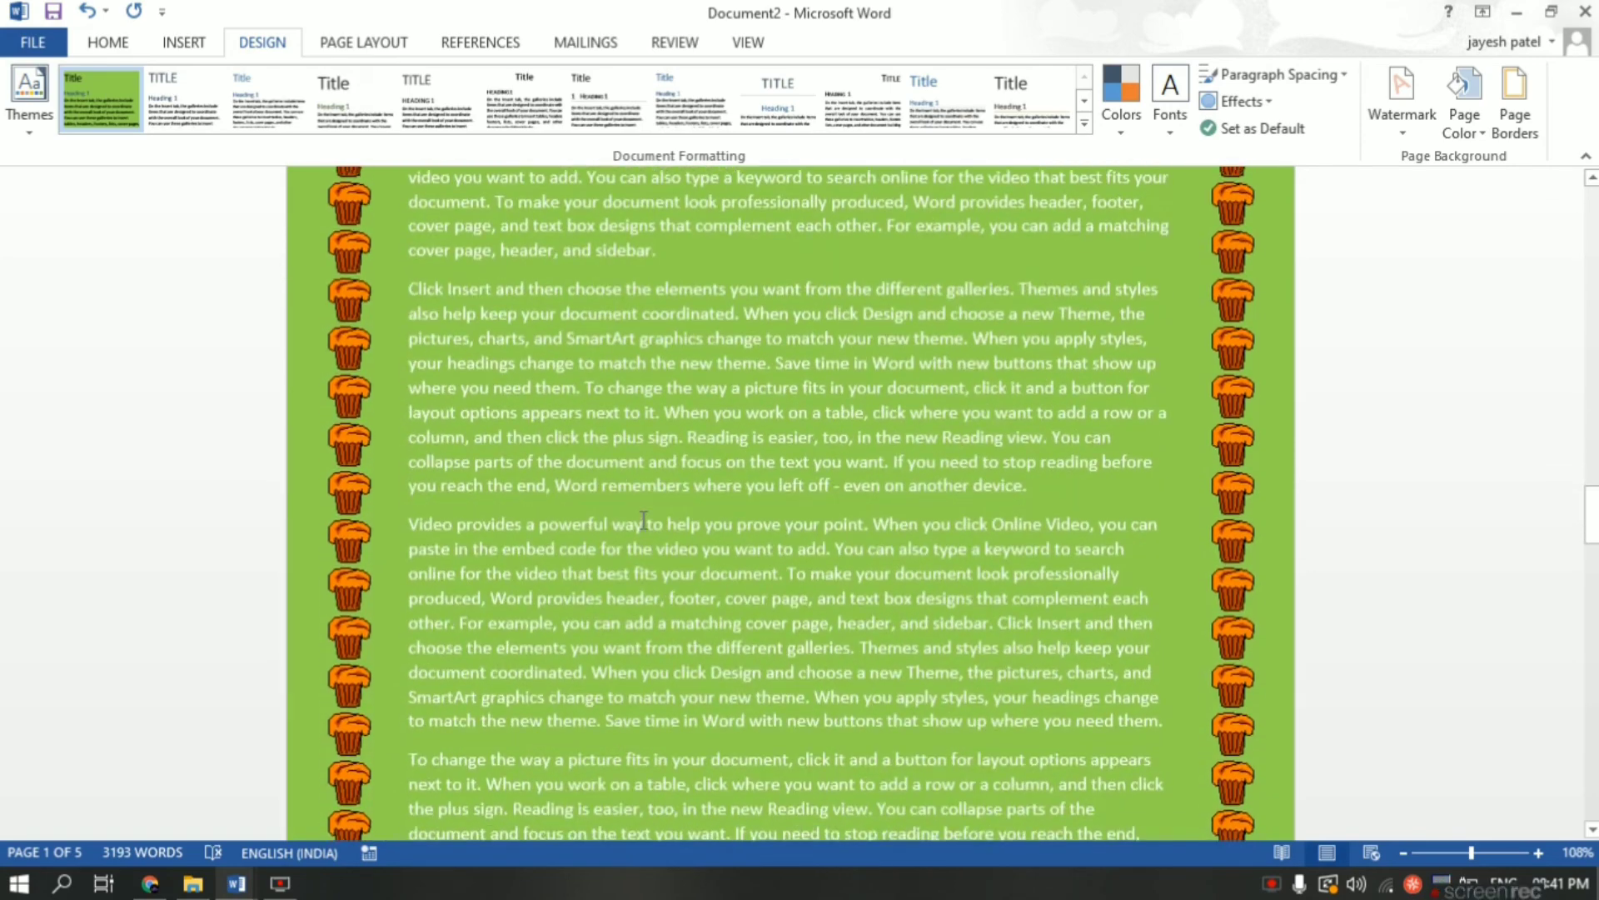
scroll(643, 520, "up", 15)
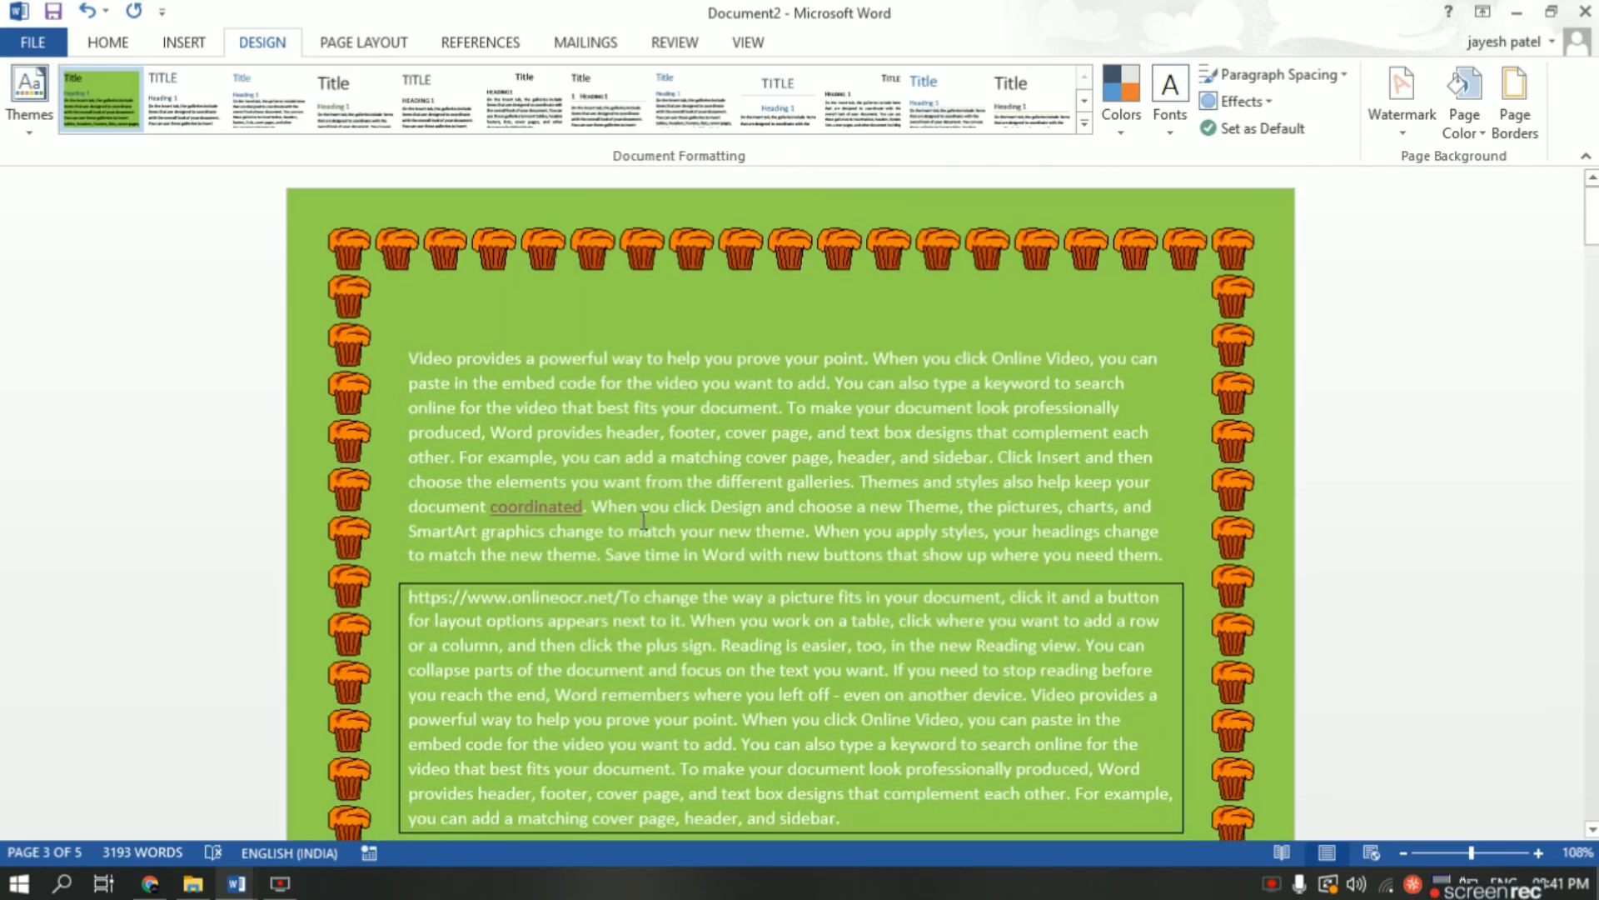